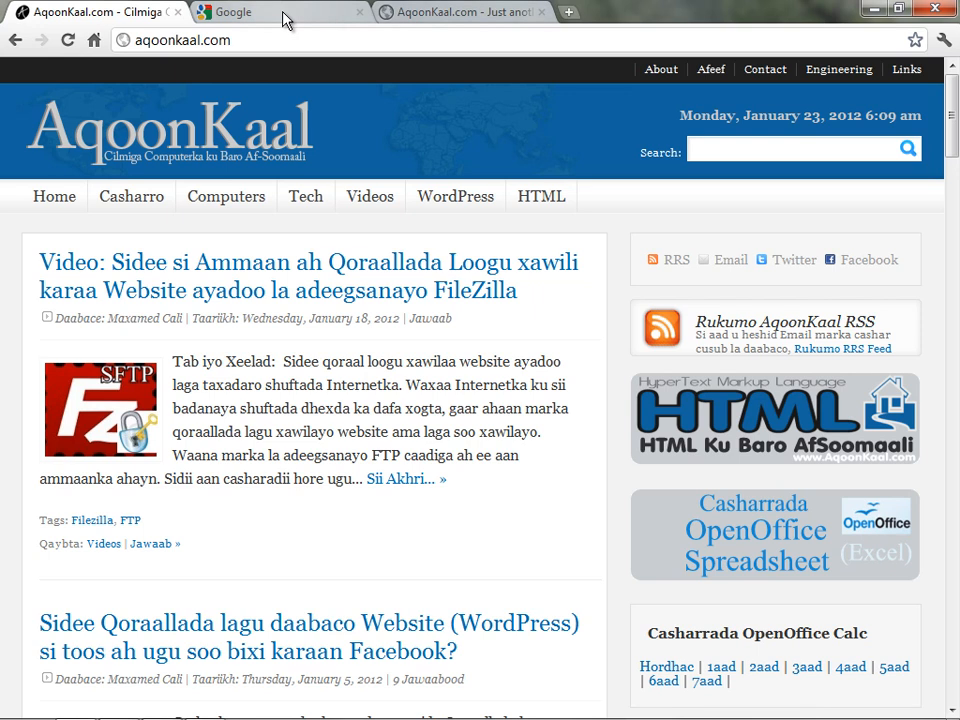
left_click(285, 15)
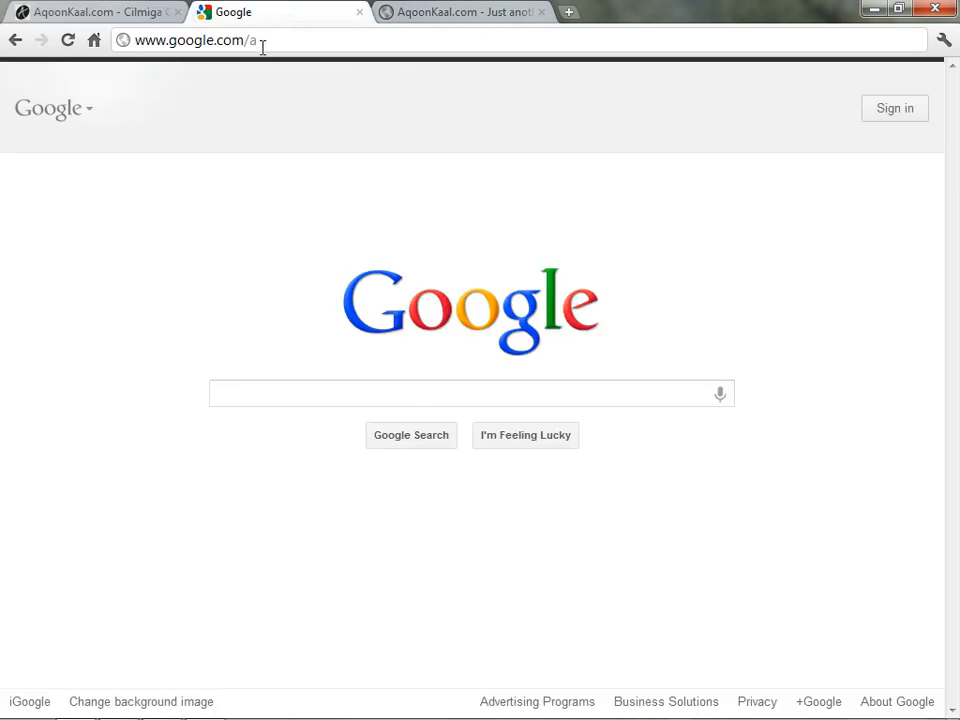
left_click(263, 45)
key("Return")
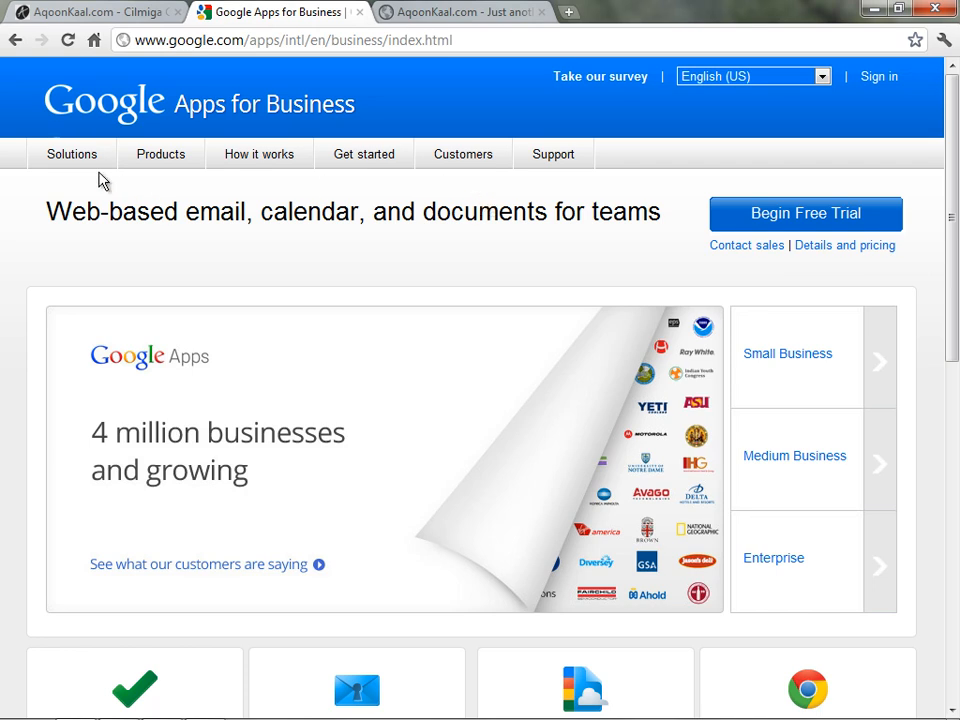
mouse_move(66, 160)
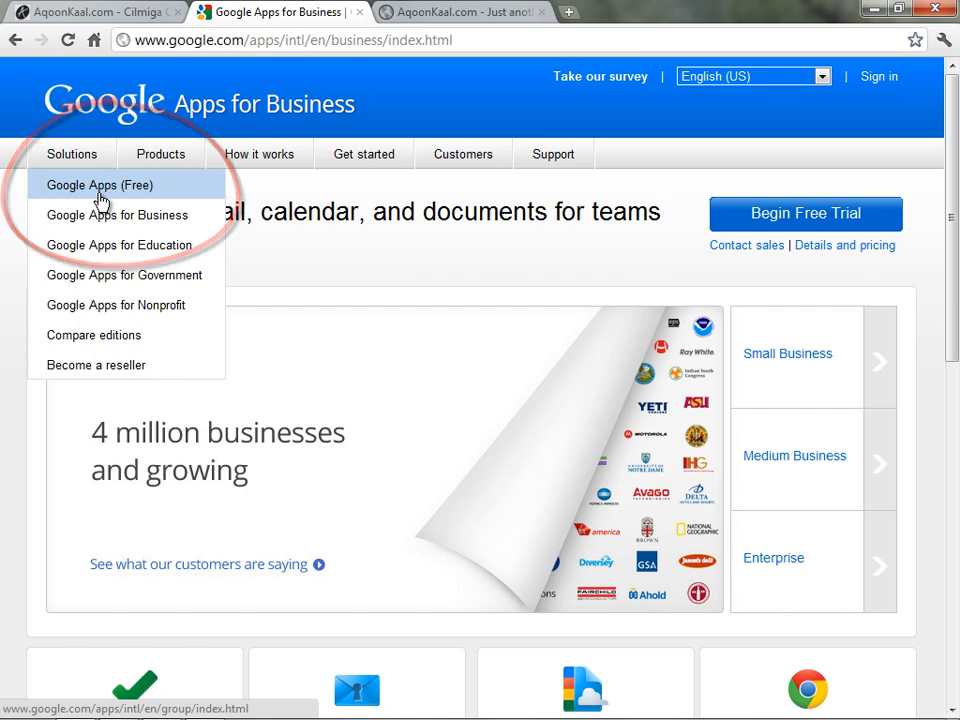
Open the Google Apps (Free) page and review its comparison table with Google Apps for Business
left_click(112, 198)
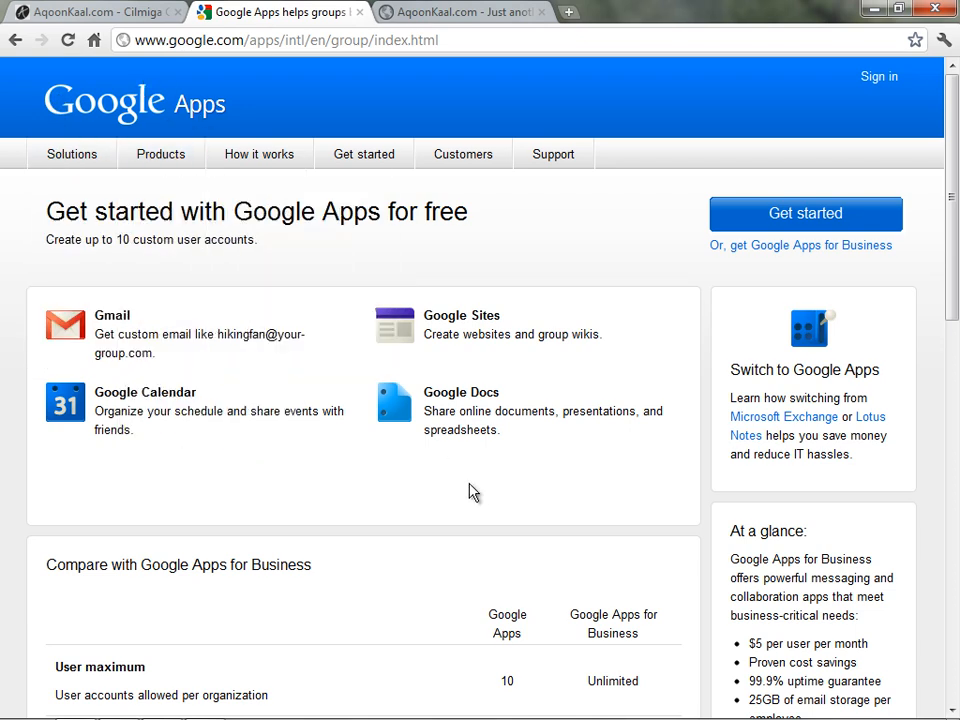
scroll(469, 491, "down", 3)
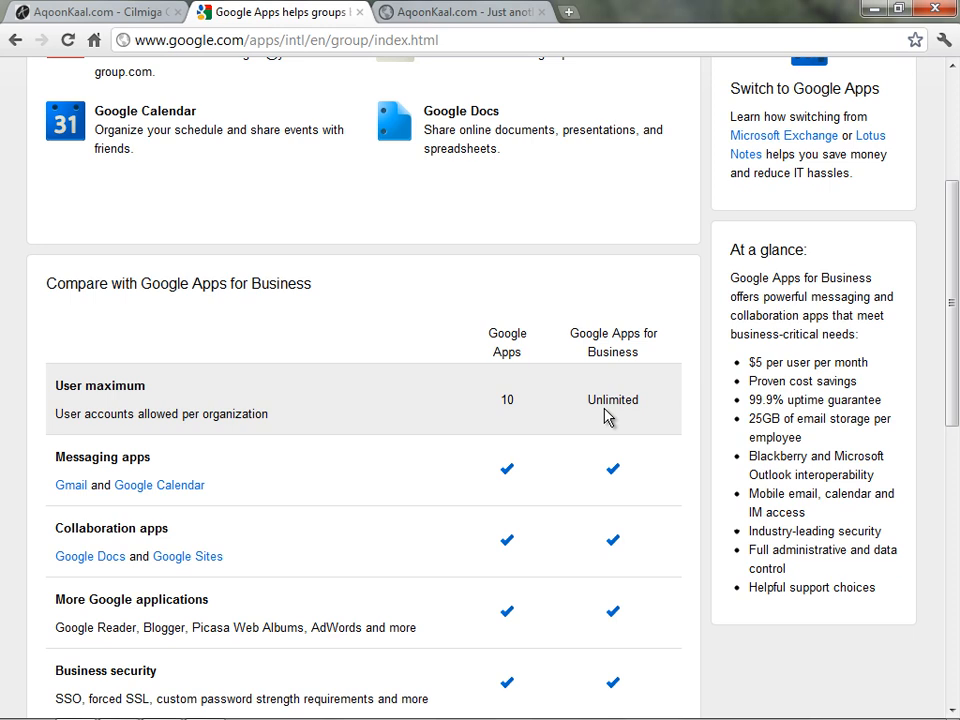
scroll(605, 417, "up", 3)
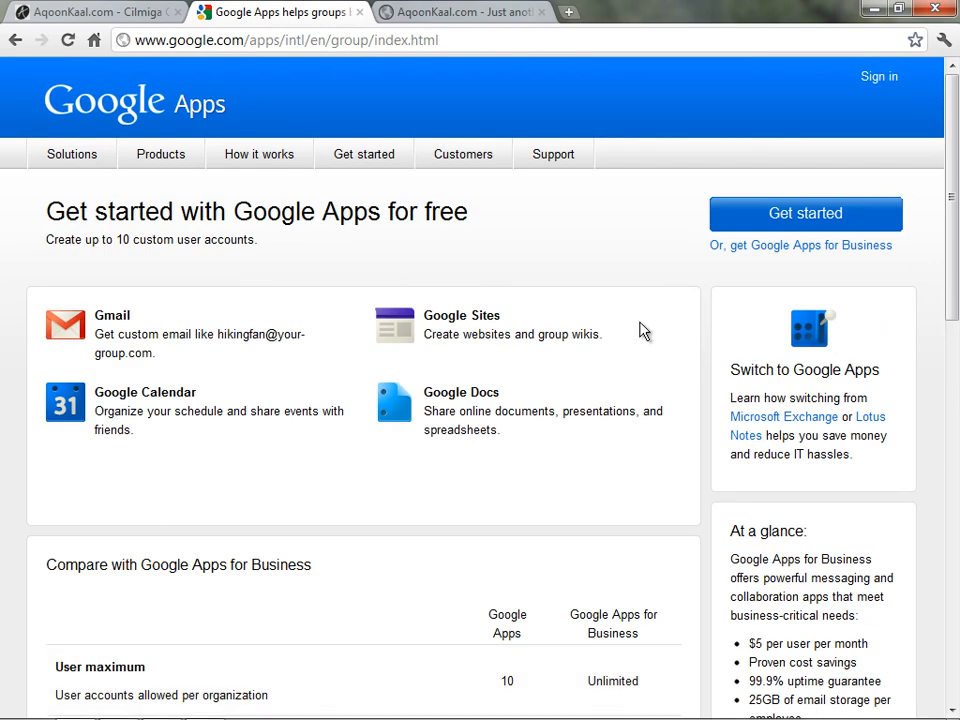
Start the free signup and submit the domain tababar.aqoonkaal.com
left_click(803, 218)
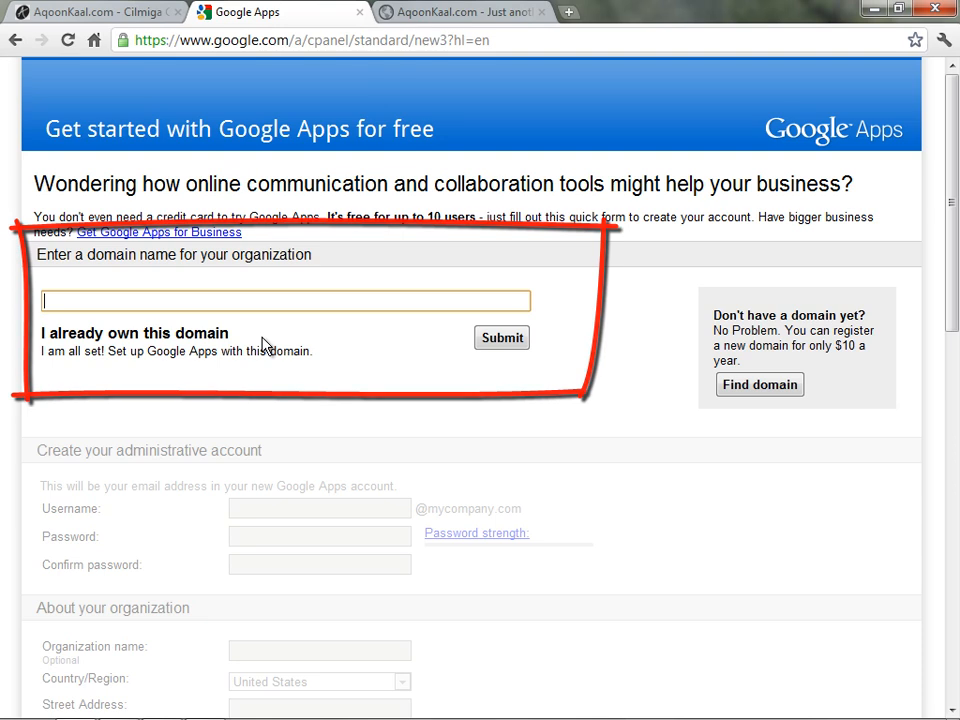
type("tababar.aqoonkaal.com")
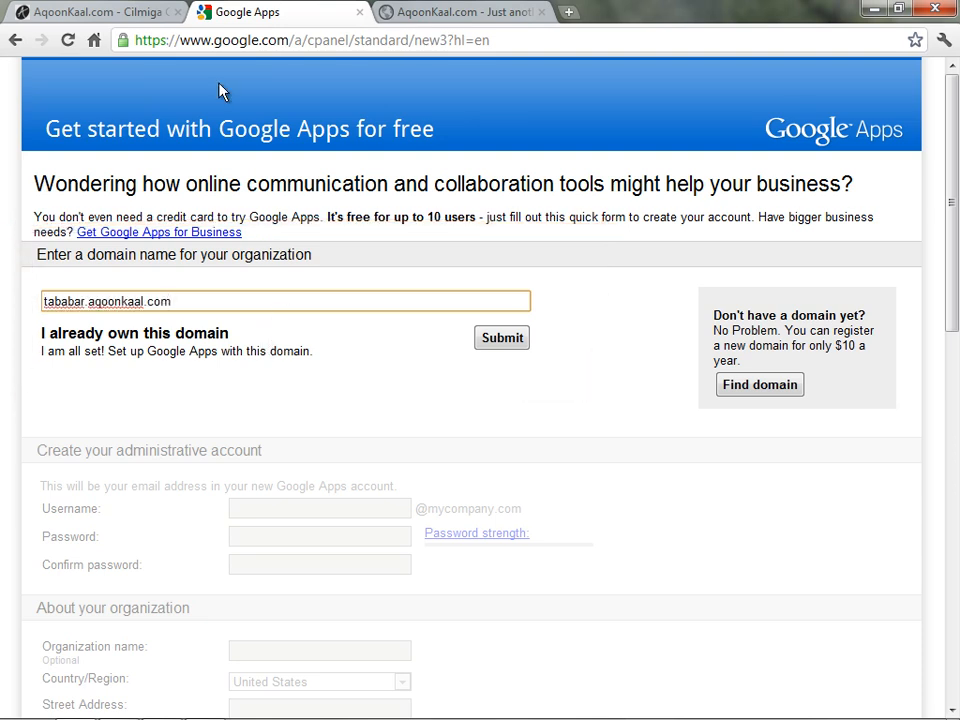
left_click(515, 346)
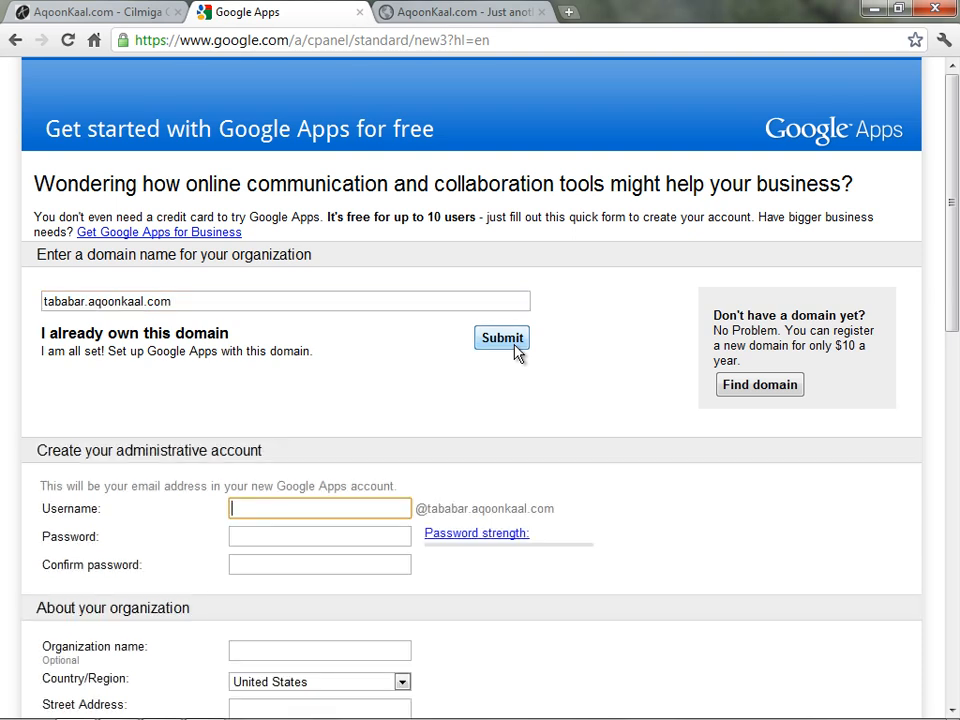
Enter the admin username 'webmaster' and a strong password, confirming it
scroll(521, 406, "down", 1)
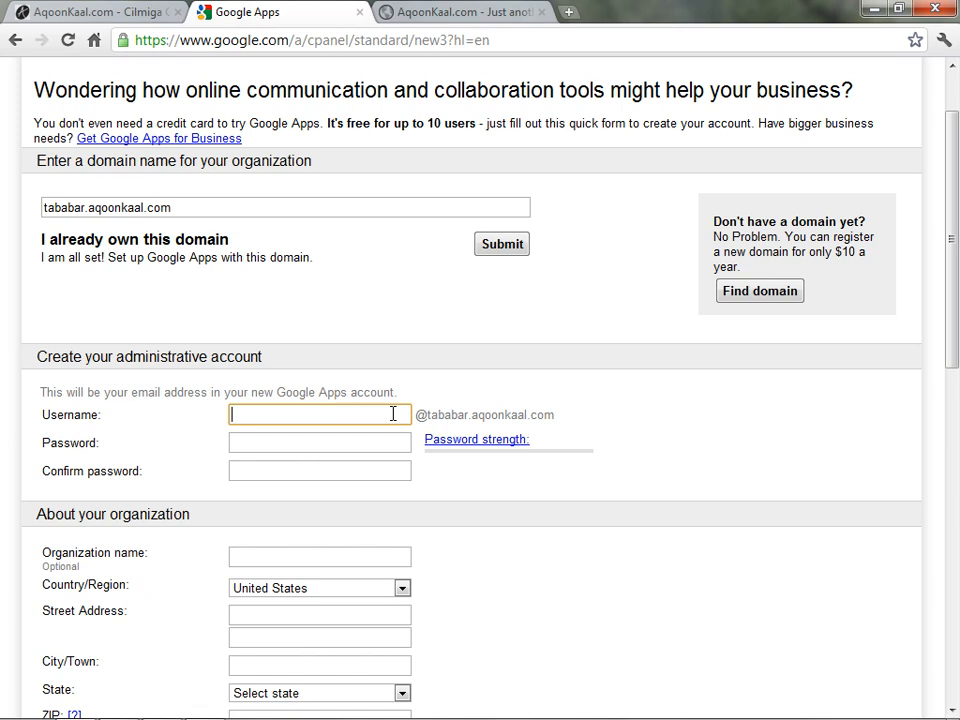
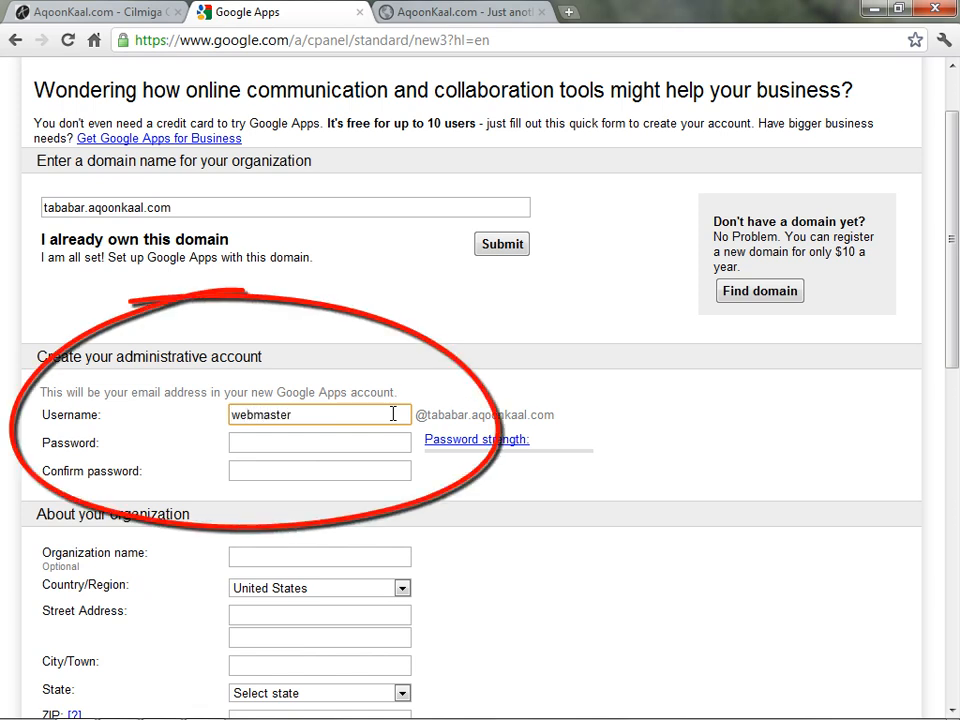
key("BackSpace")
key("BackSpace")
key("BackSpace")
key("BackSpace")
key("BackSpace")
key("BackSpace")
key("BackSpace")
key("BackSpace")
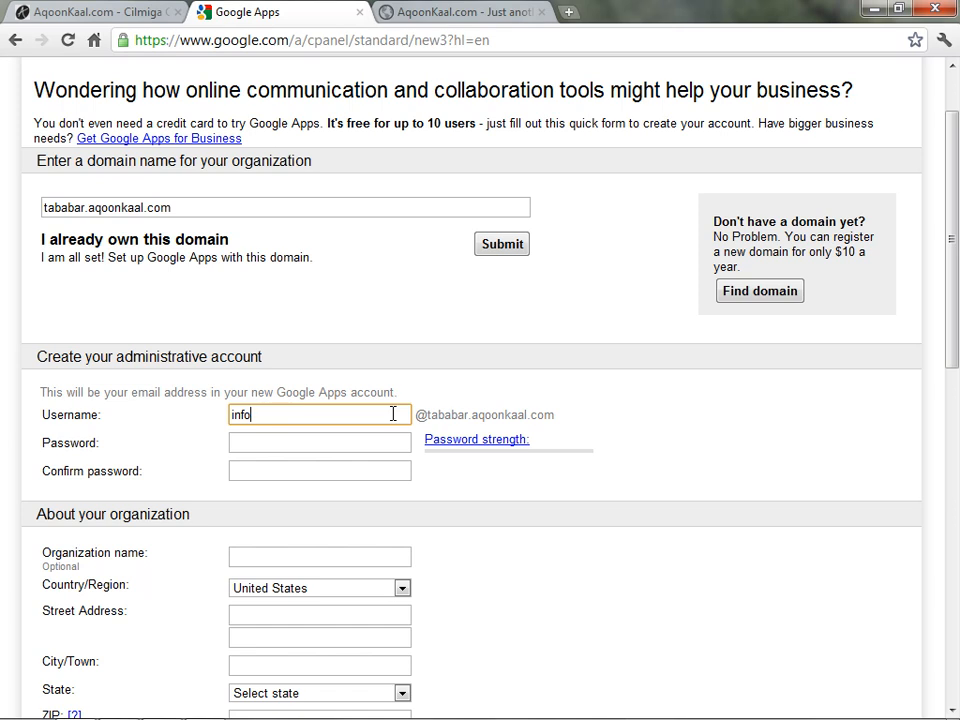
key("BackSpace")
key("BackSpace")
key("BackSpace")
left_click(375, 443)
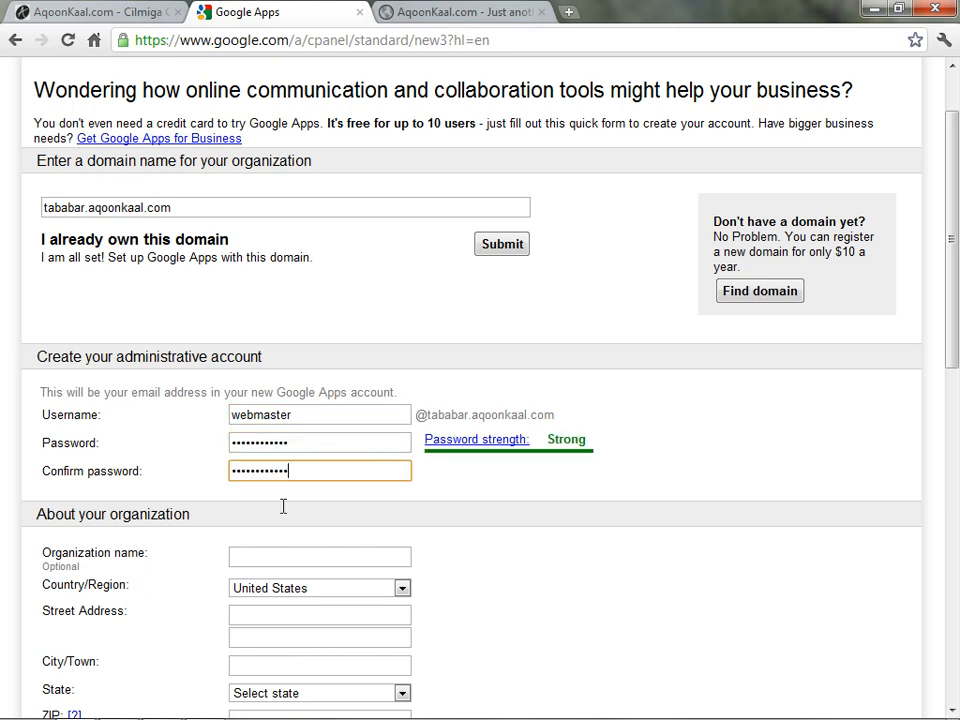
left_click(300, 555)
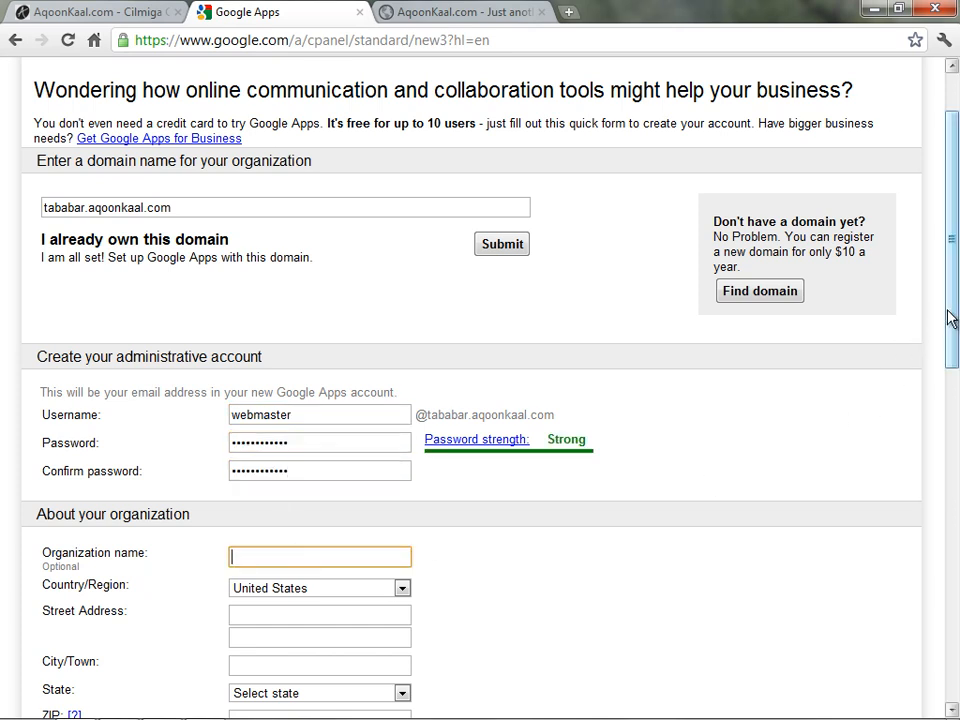
Review the organization details, leaving Country/Region as United States
left_click_drag(953, 320, 955, 463)
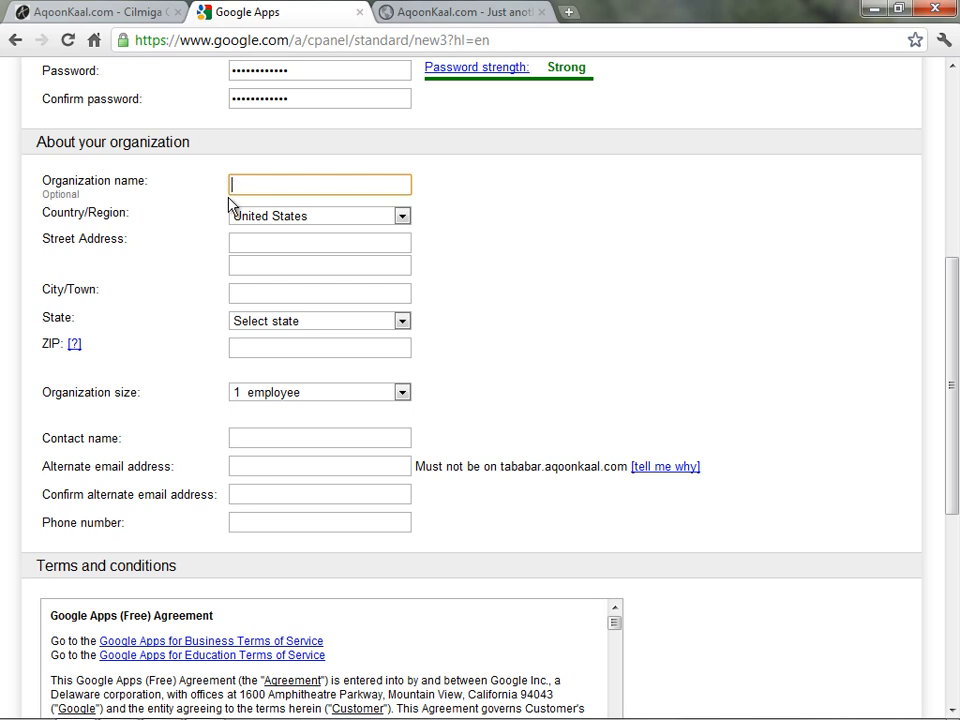
left_click(400, 216)
left_click(344, 252)
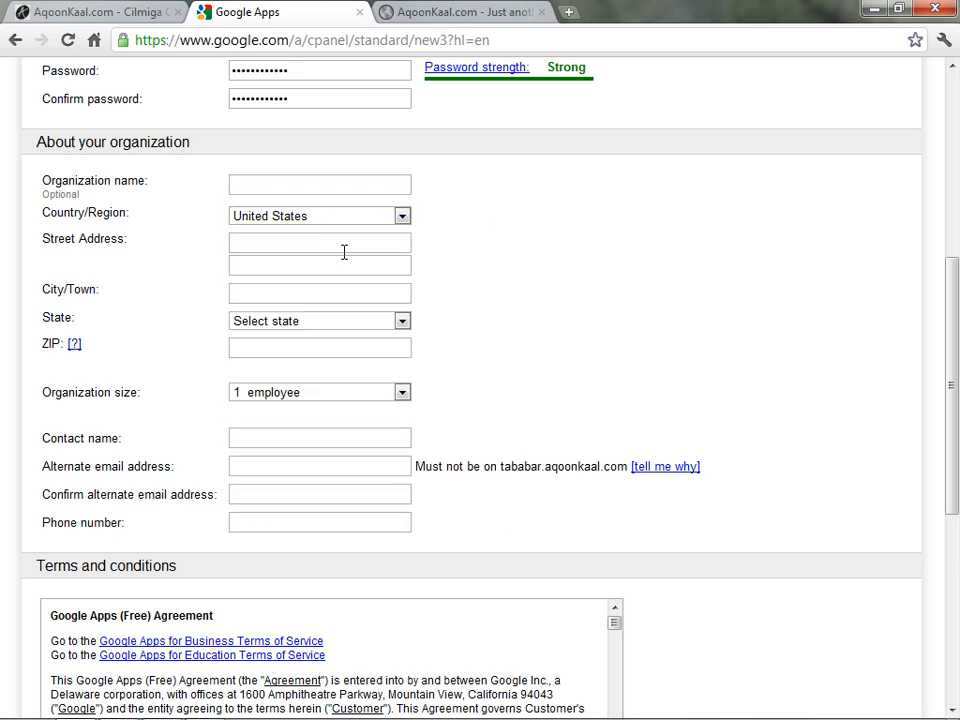
Read through both terms agreement boxes down to the acceptance button
scroll(443, 289, "down", 8)
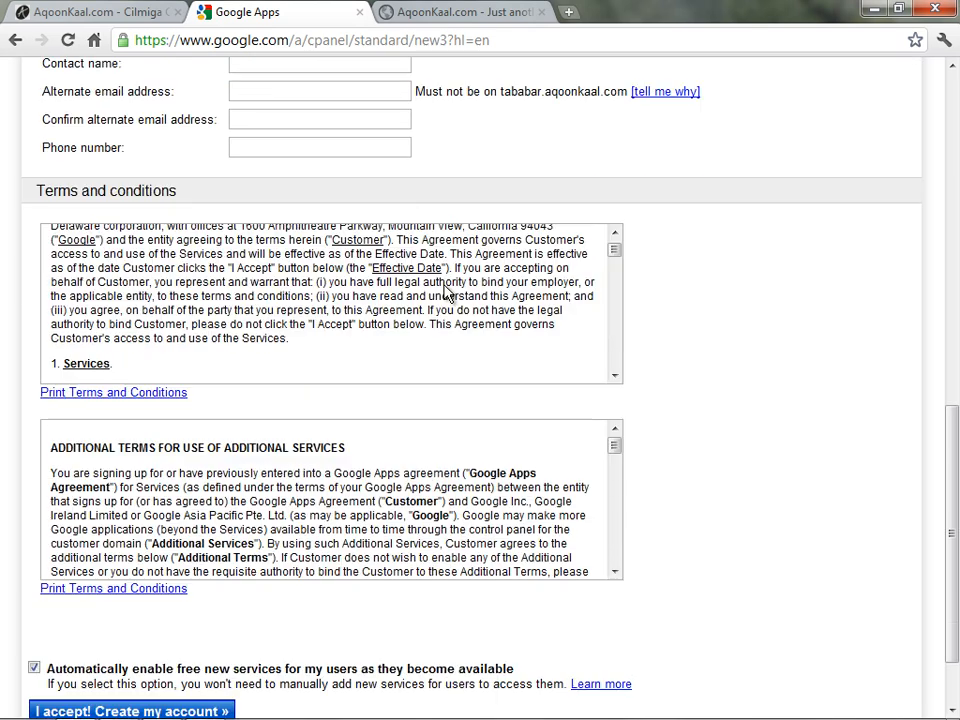
scroll(446, 291, "down", 2)
scroll(275, 576, "down", 2)
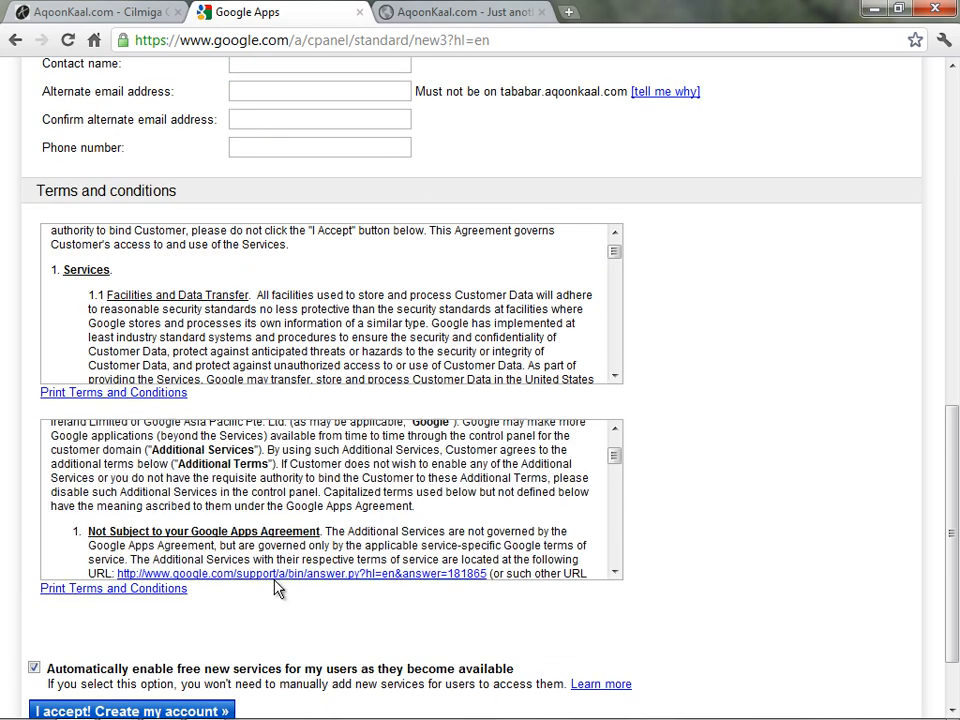
left_click(612, 333)
left_click_drag(612, 333, 613, 356)
left_click_drag(615, 456, 618, 535)
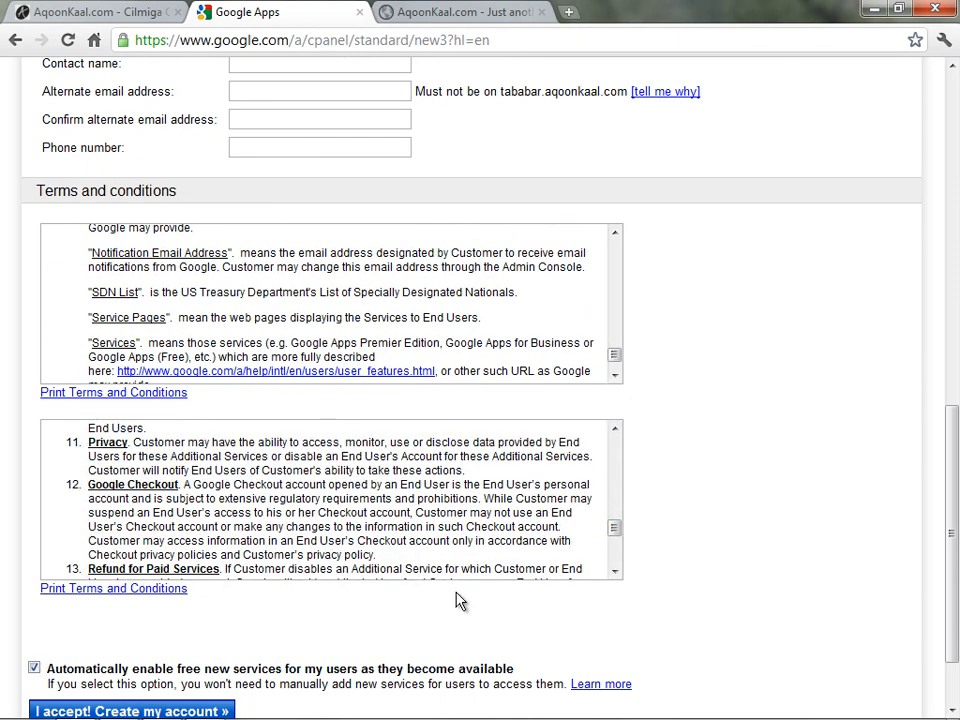
left_click_drag(953, 506, 953, 578)
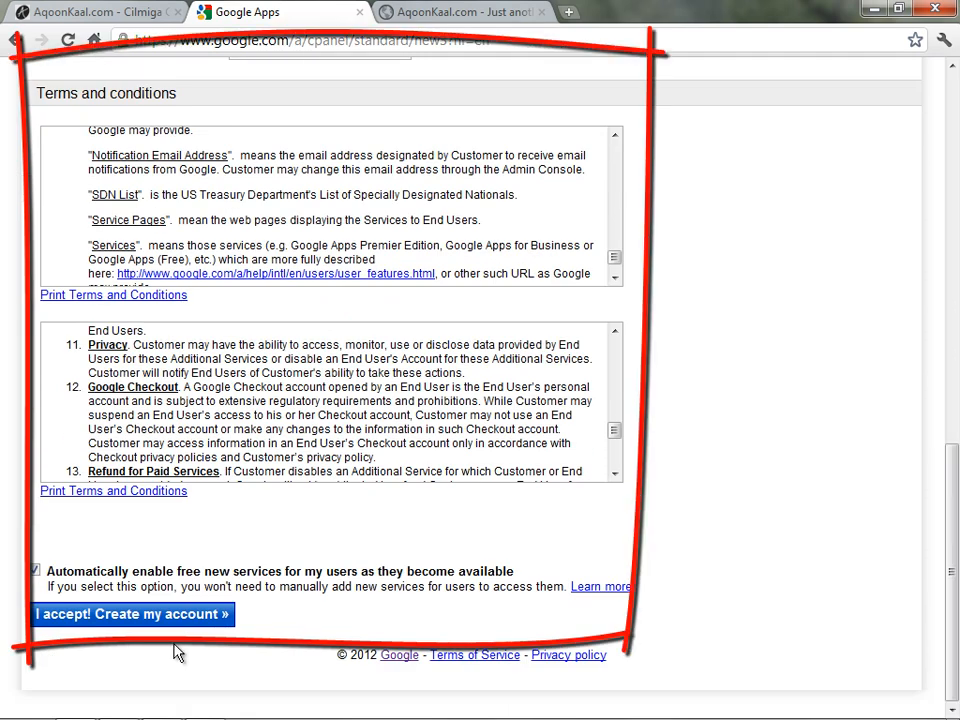
Accept the terms to create the account, choose Go Express, and advance past the Welcome page
left_click(120, 614)
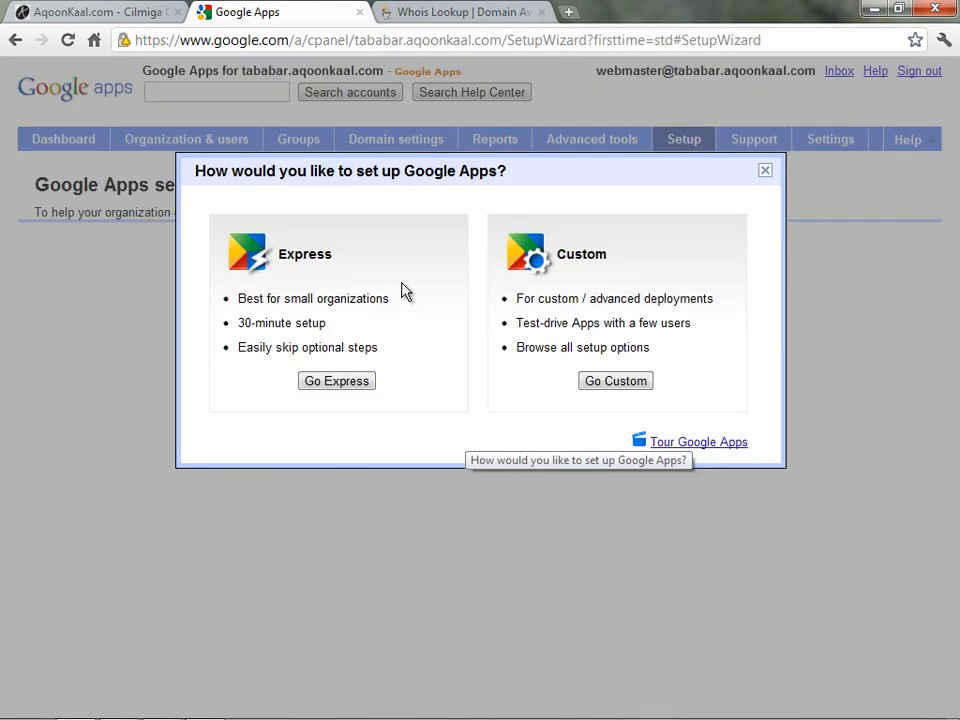
left_click(342, 390)
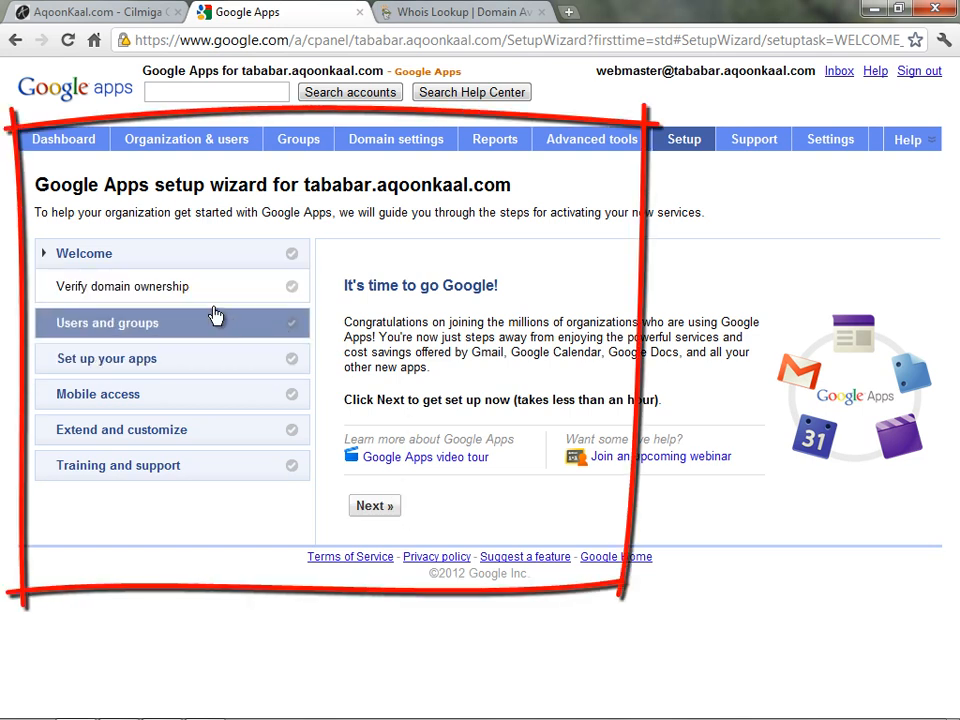
left_click(389, 509)
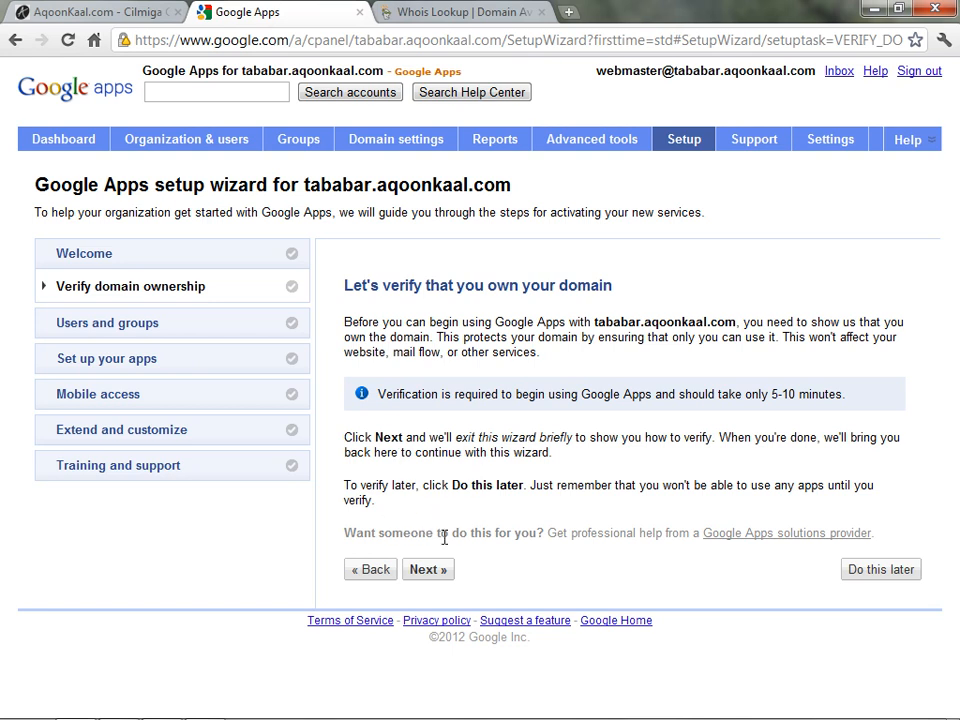
Continue to domain verification and sign in to Webmaster Tools with the account password
left_click(441, 569)
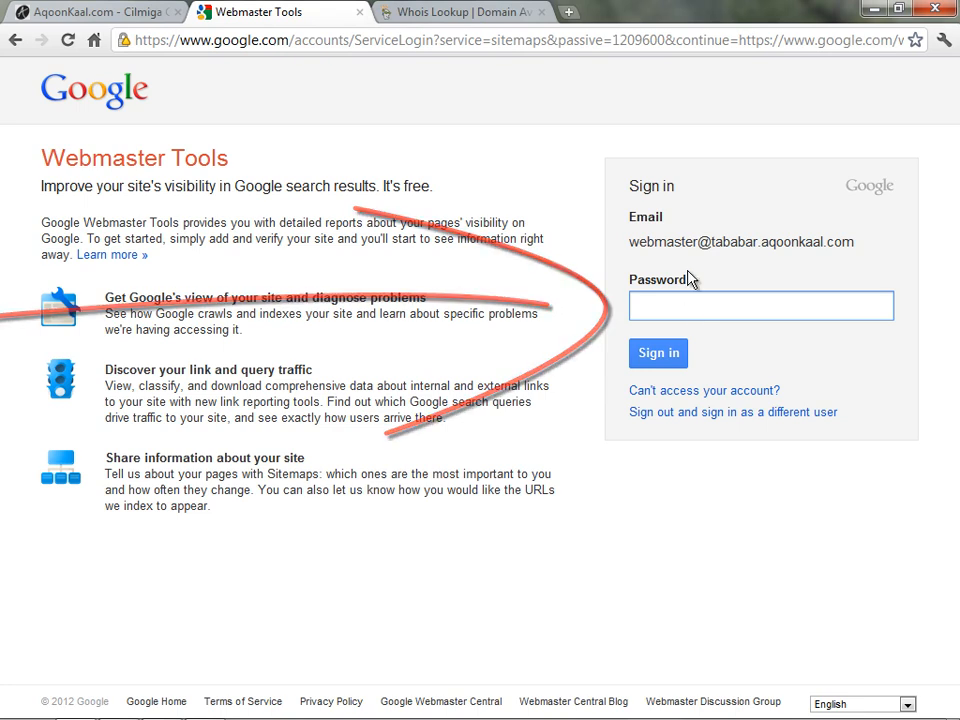
type("************")
left_click(686, 356)
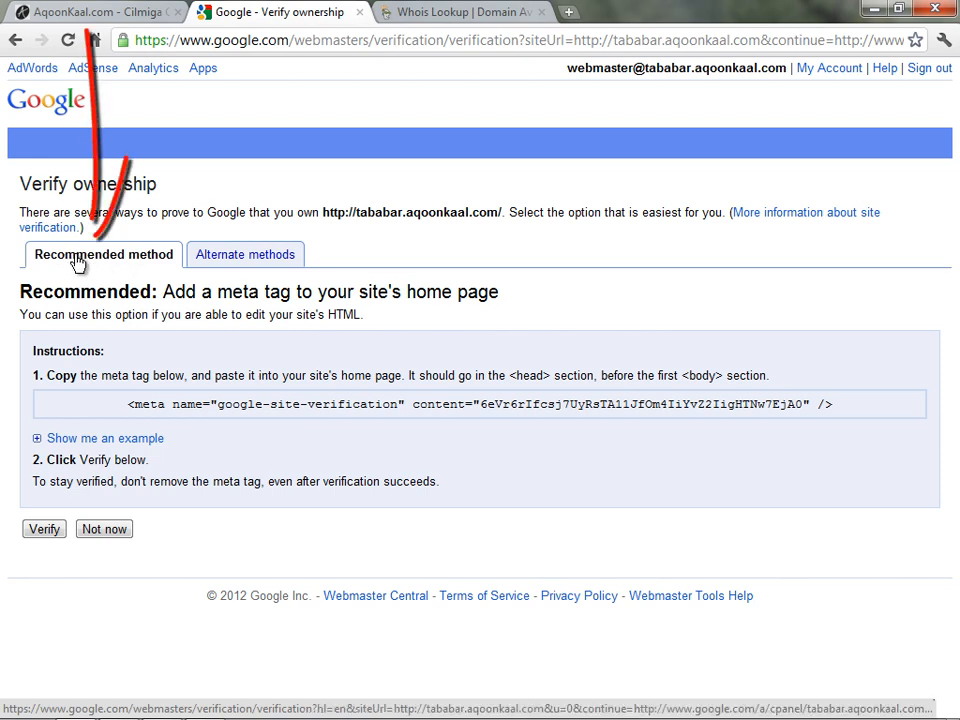
Choose the Upload an HTML file verification method and download the verification file
left_click(218, 256)
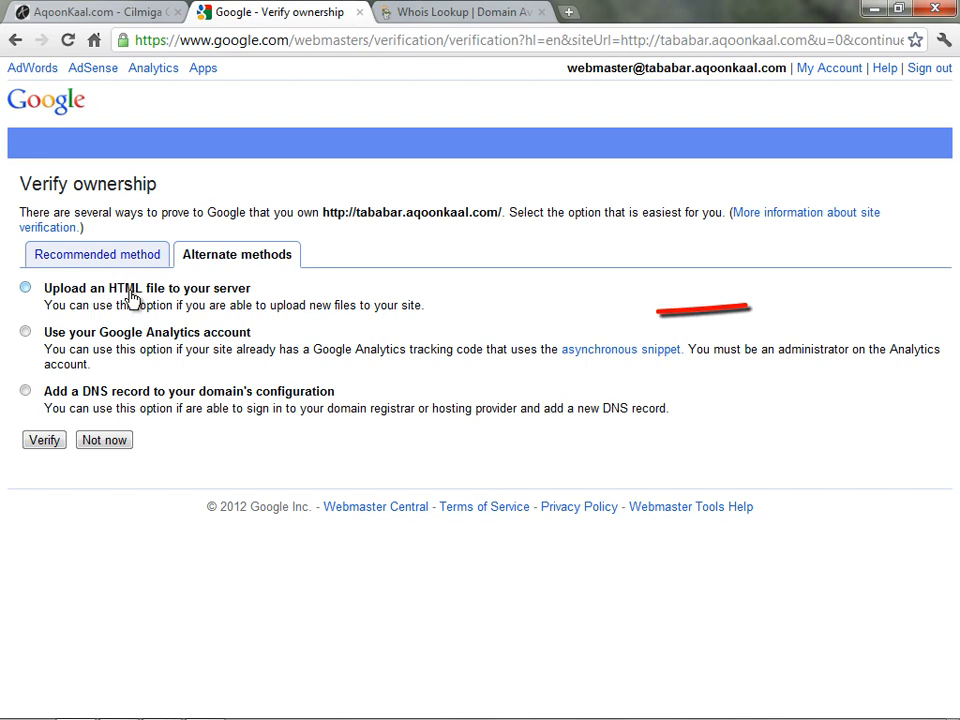
left_click(25, 289)
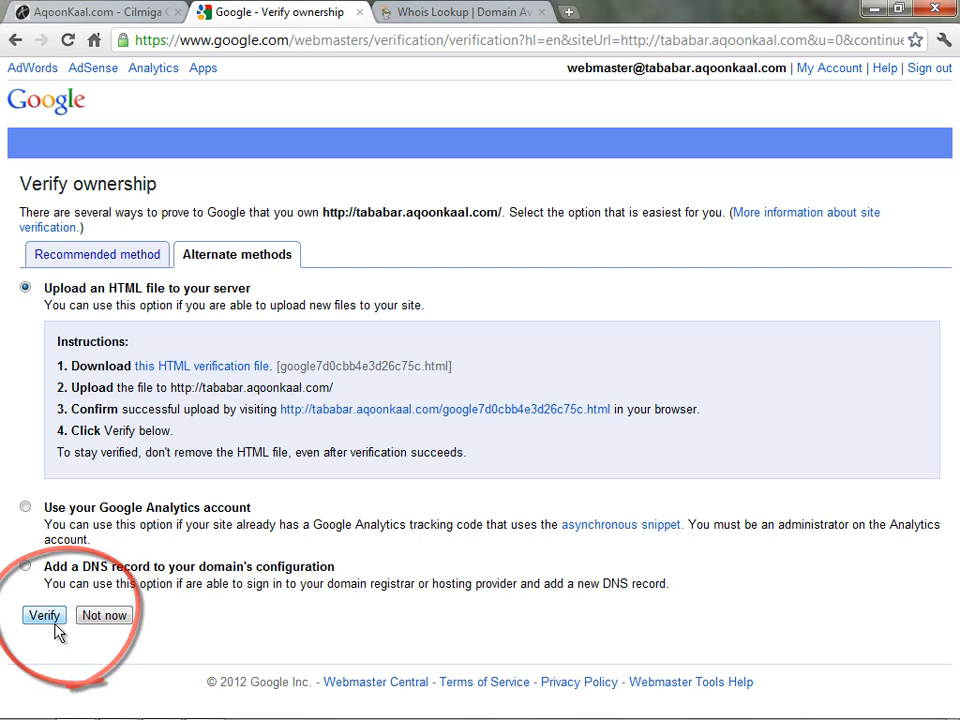
left_click(187, 368)
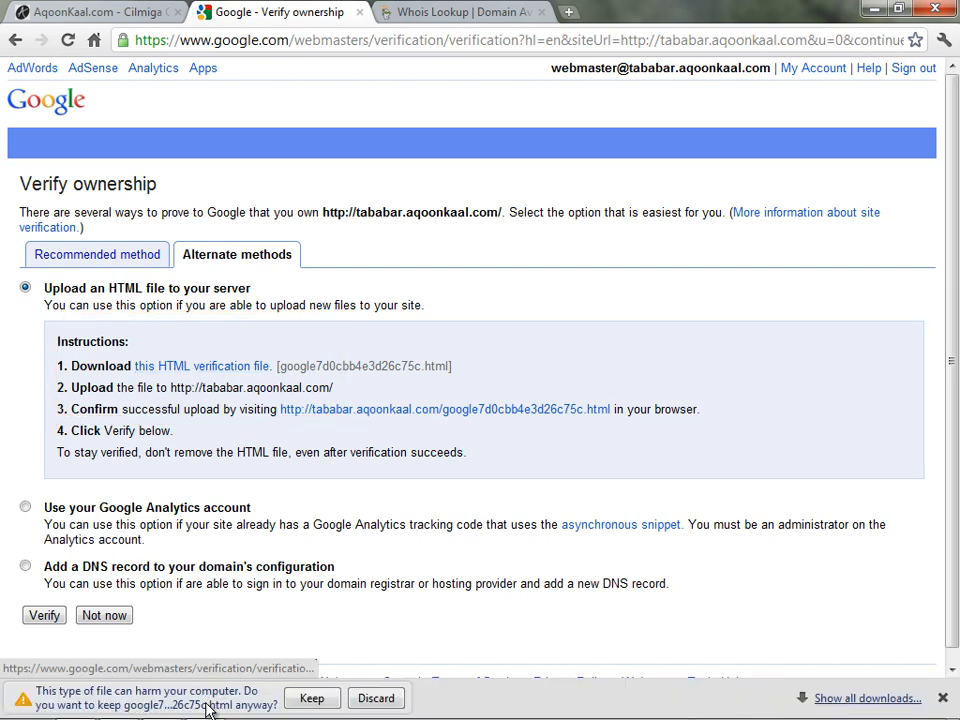
left_click(311, 699)
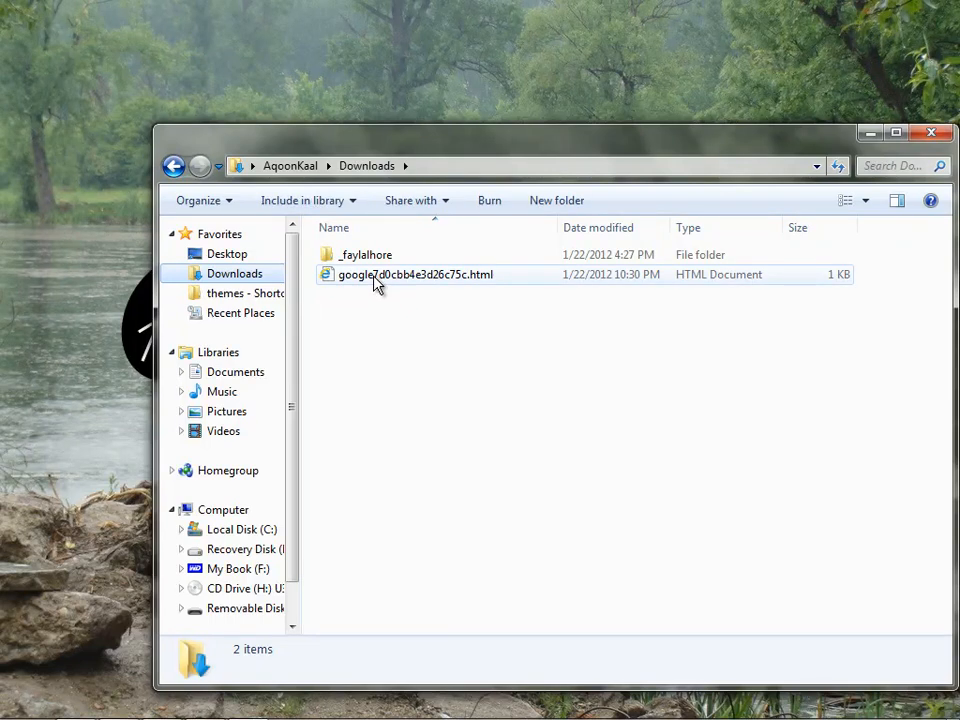
Copy google7d0cbb4e3d26c75c.html from Downloads into the _aTababar folder and close Explorer
right_click(374, 278)
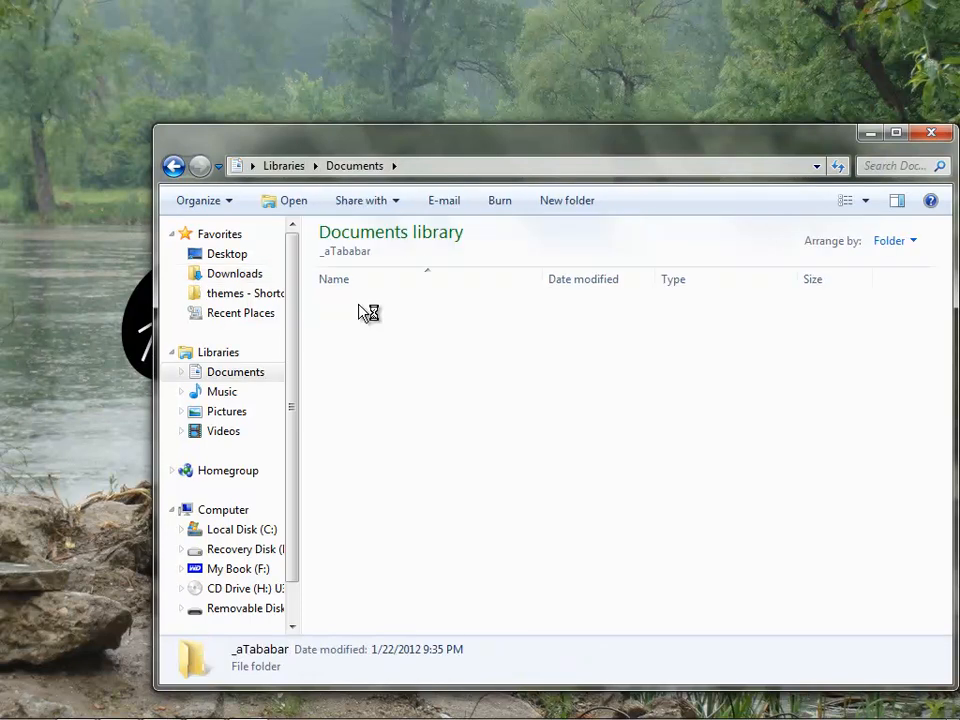
left_click(230, 200)
left_click(222, 266)
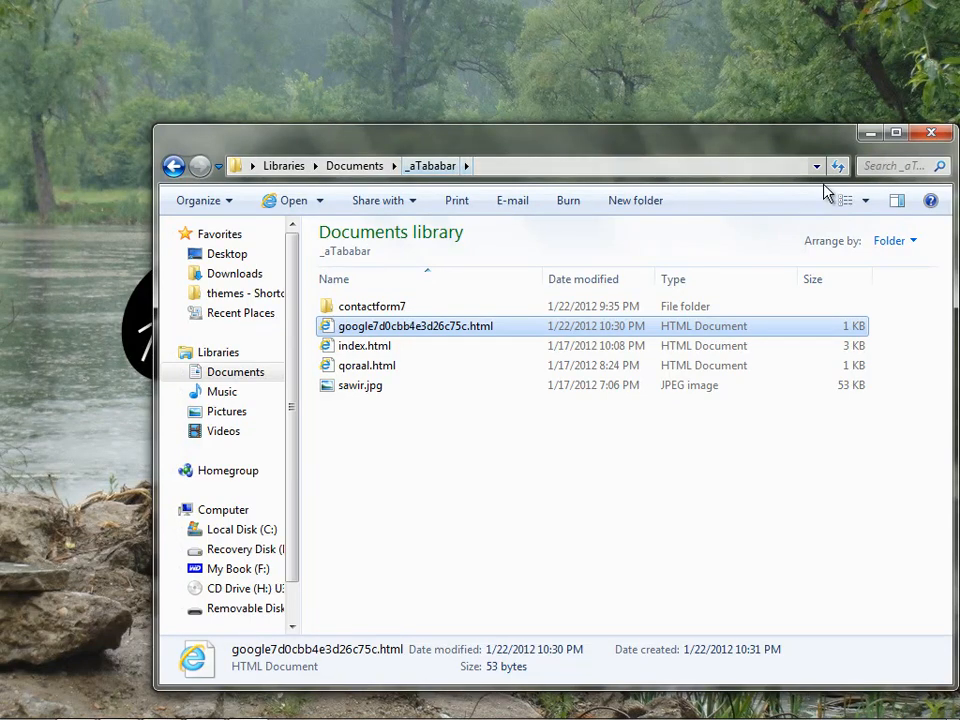
left_click(931, 133)
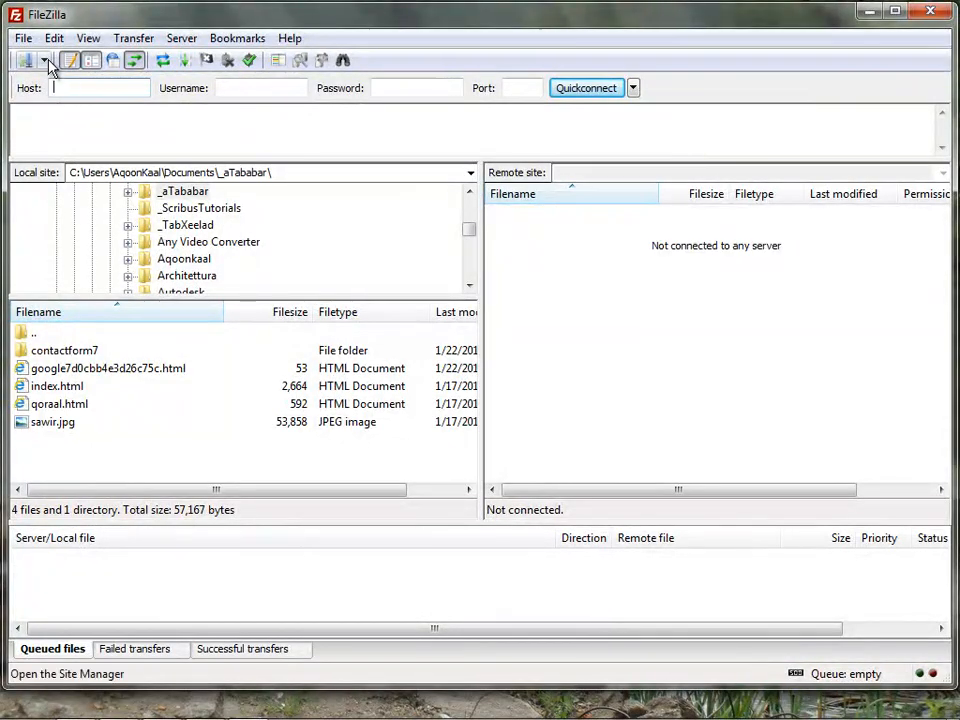
Connect to the Tababar site and upload google7d0cbb4e3d26c75c.html into the tababar.aqoonkaal.com folder
left_click(46, 61)
left_click(52, 82)
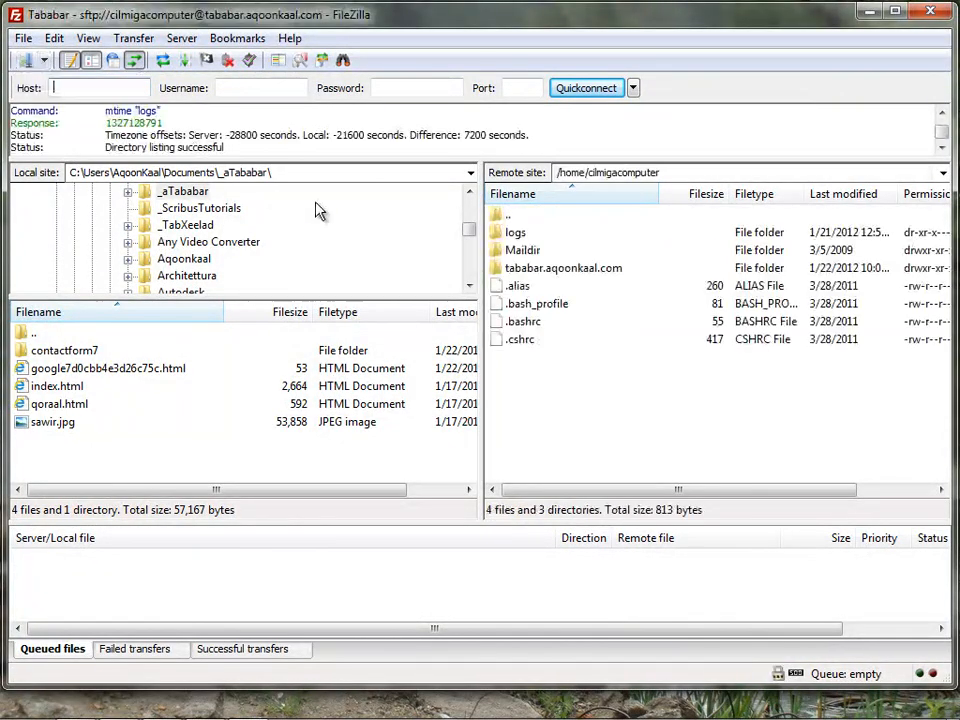
double_click(523, 270)
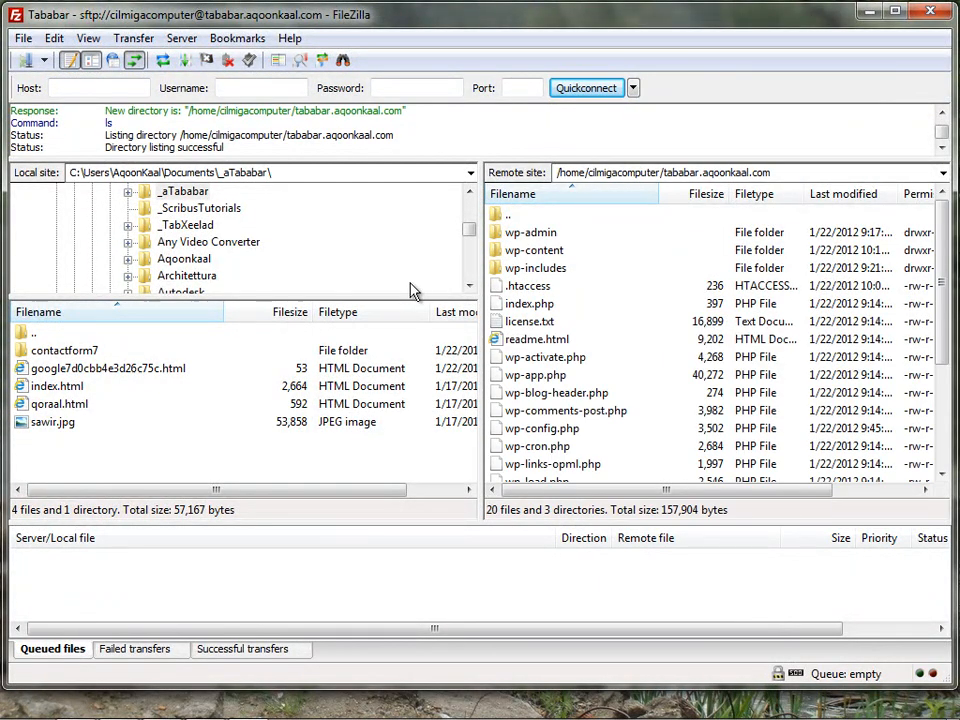
double_click(70, 370)
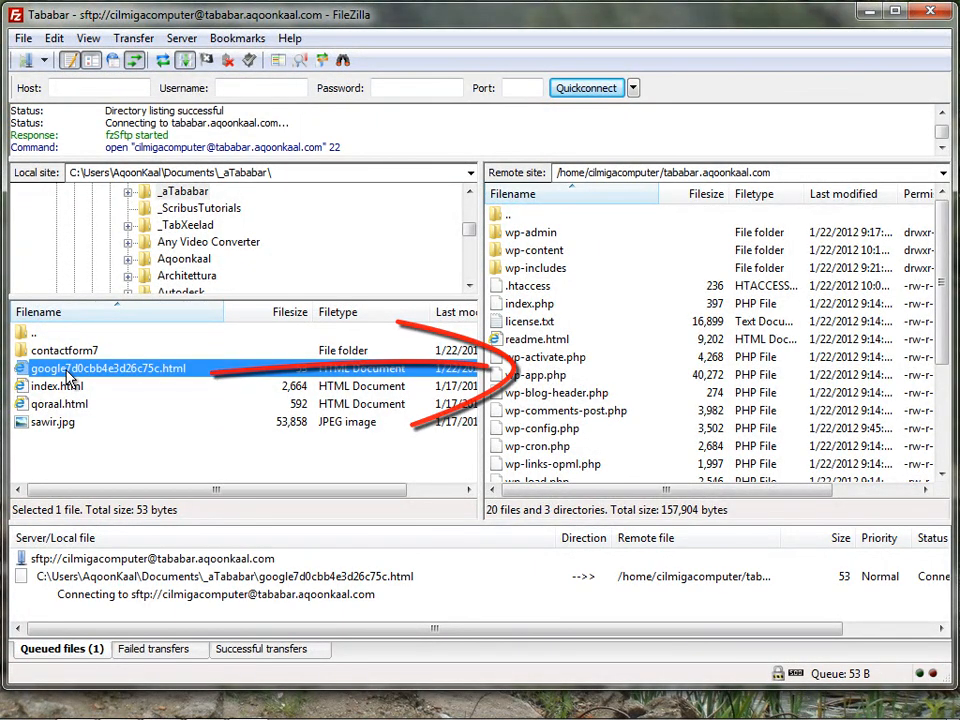
left_click(868, 14)
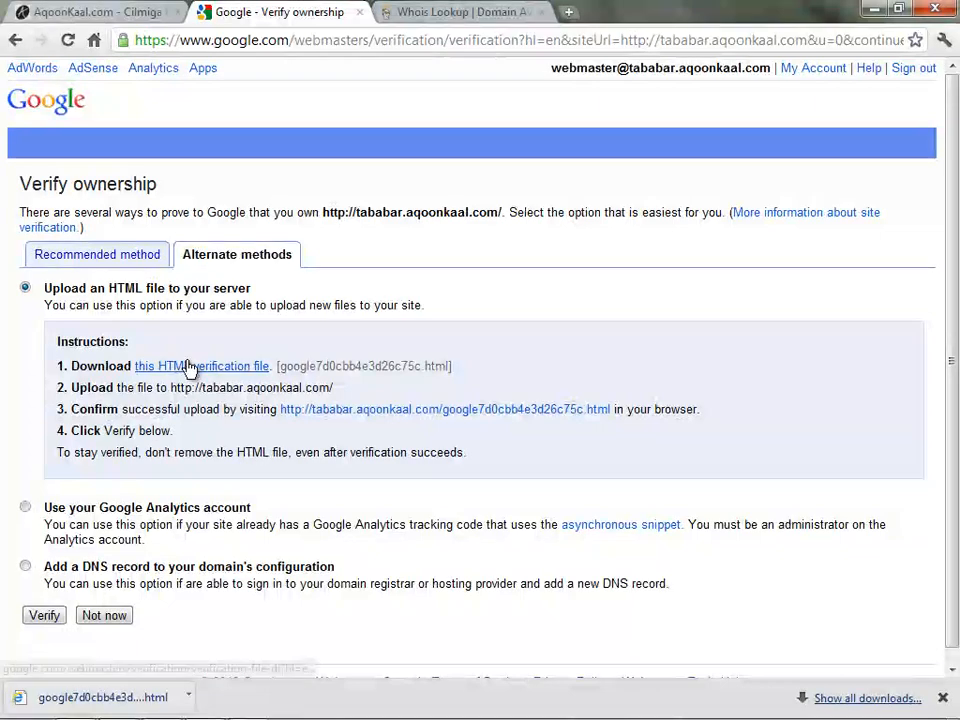
View tababar.aqoonkaal.com/google7d0cbb4e3d26c75c.html in a new tab, then highlight the site URL on Verify ownership
middle_click(375, 417)
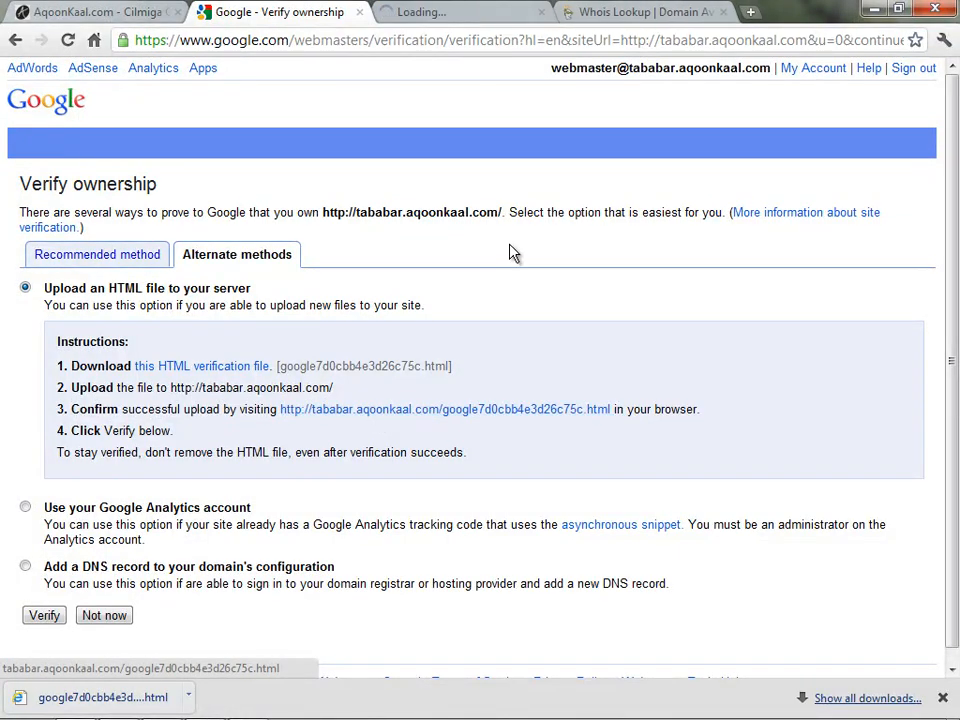
left_click(455, 20)
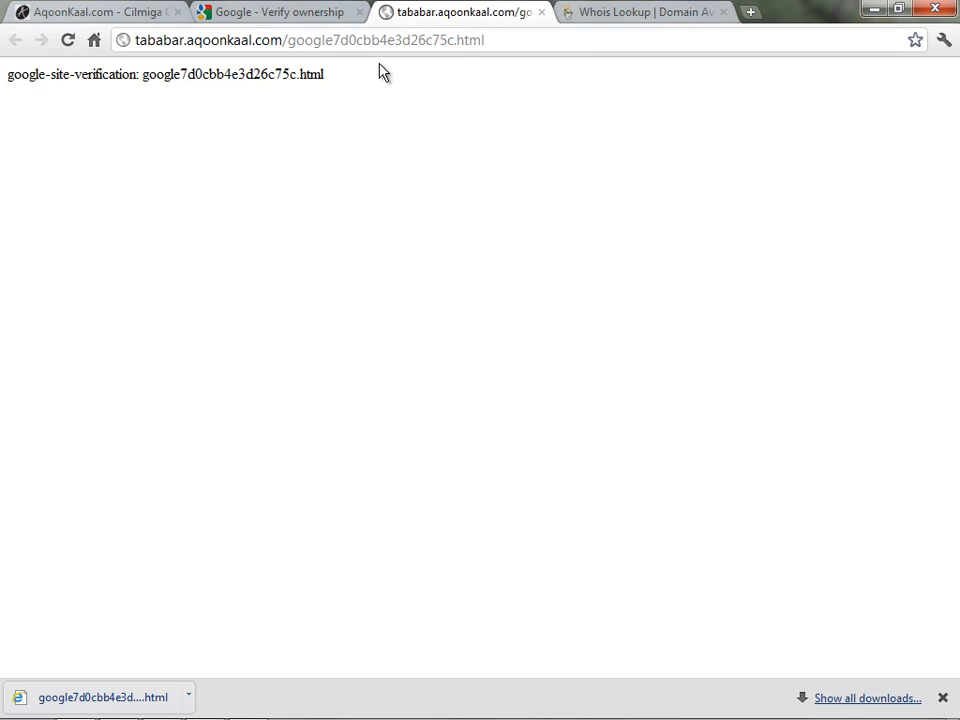
left_click(230, 14)
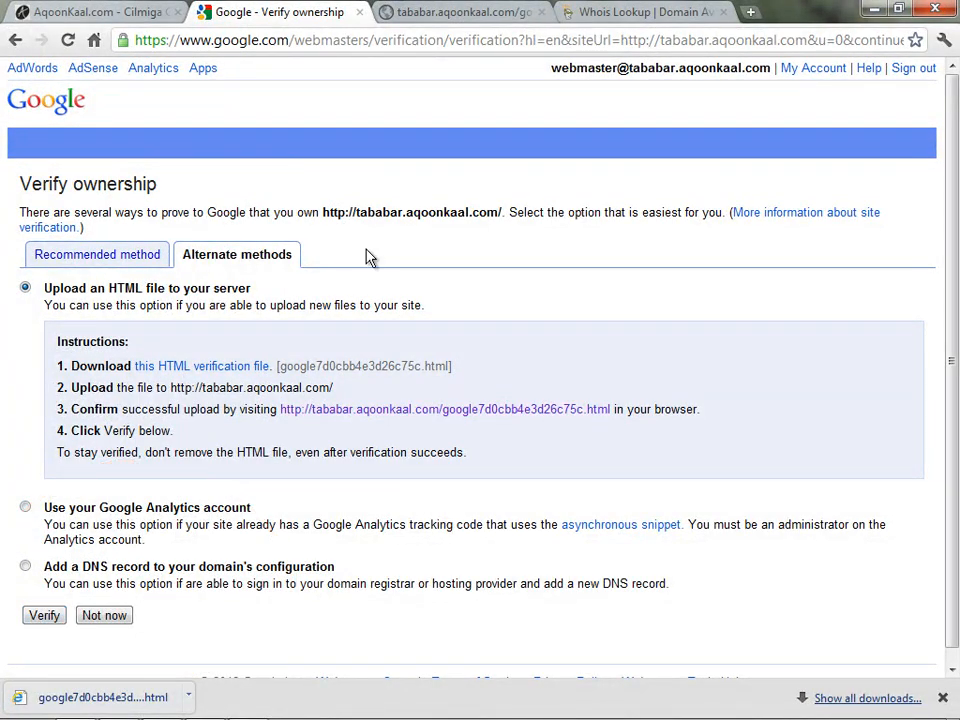
left_click_drag(324, 213, 499, 214)
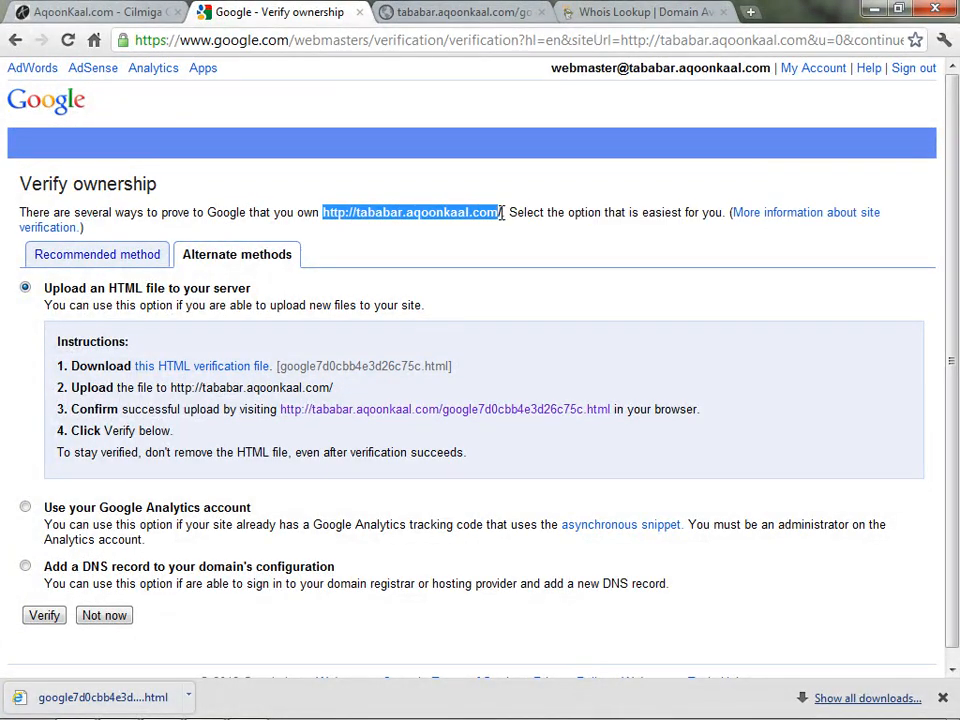
Verify ownership of tababar.aqoonkaal.com and check the Congratulations message naming the verified site
left_click(449, 262)
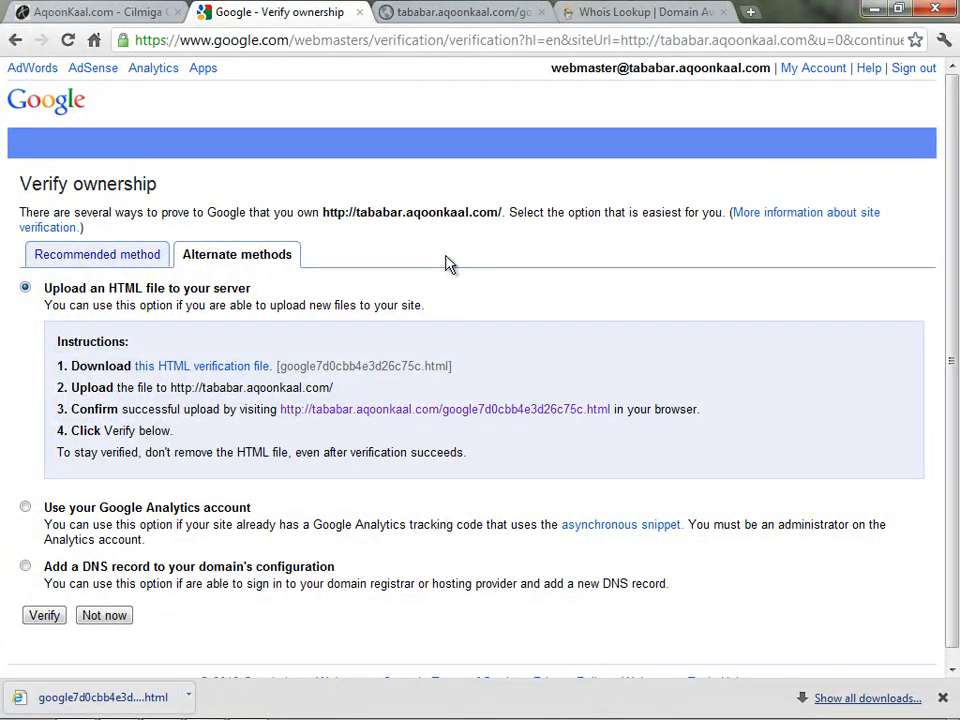
left_click(45, 615)
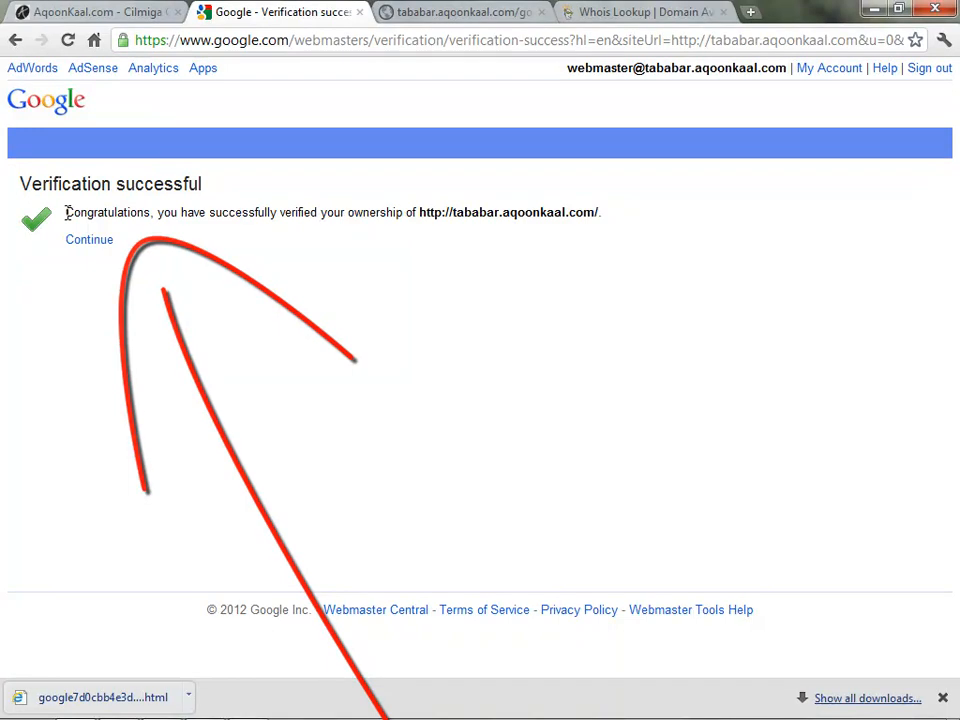
left_click_drag(67, 212, 153, 212)
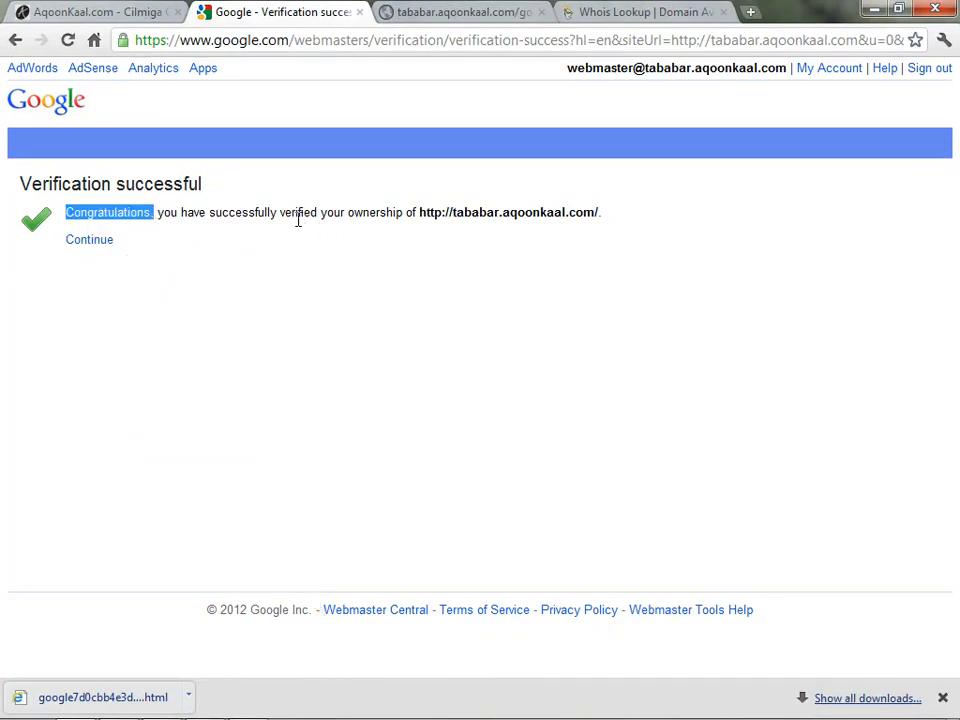
left_click_drag(420, 212, 625, 221)
left_click(584, 282)
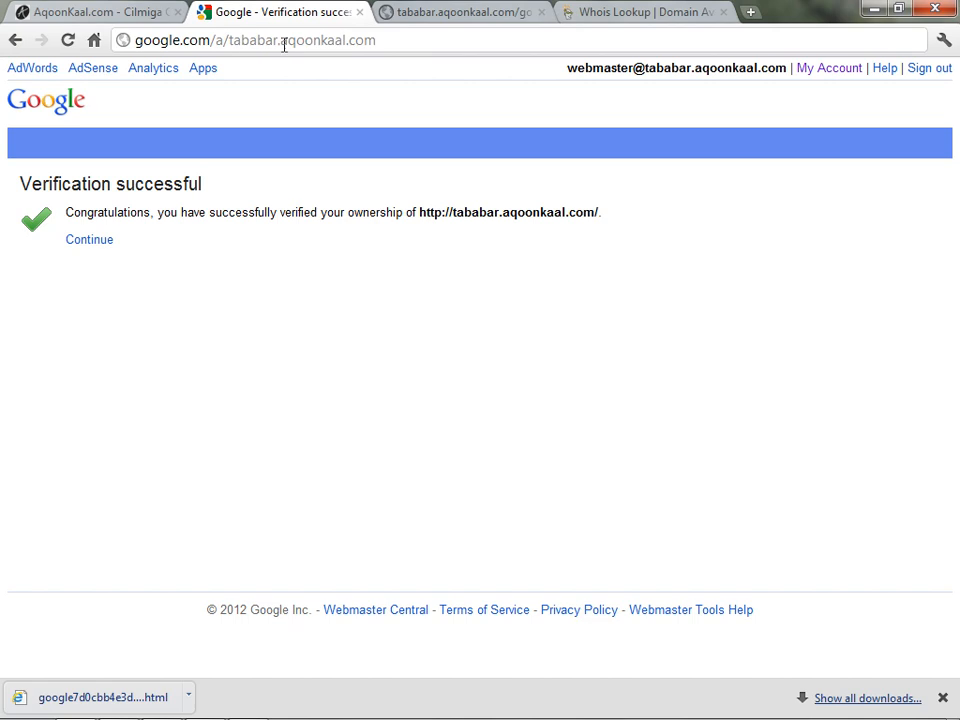
Load google.com/a/tababar.aqoonkaal.com and scroll through the Dashboard's Email, Docs and Calendar services
left_click(347, 45)
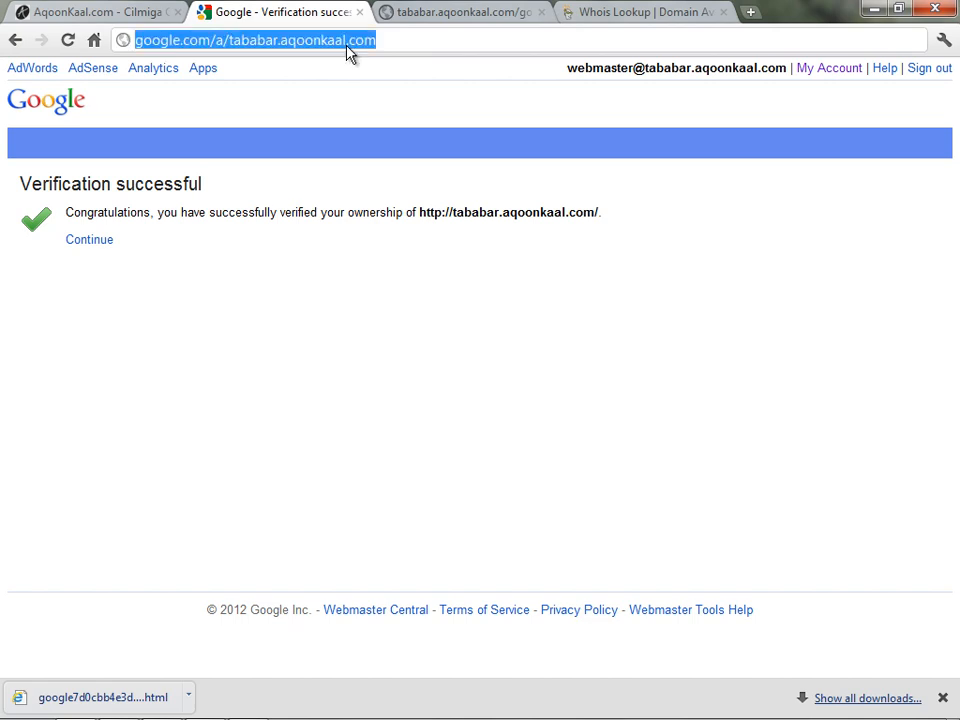
key("Return")
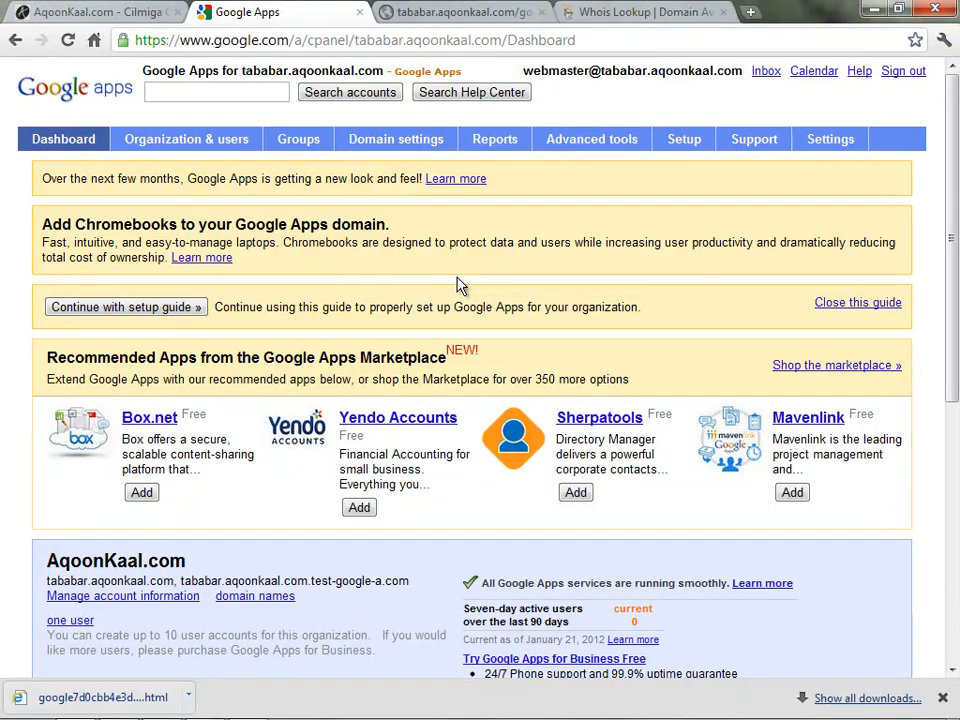
scroll(459, 285, "down", 3)
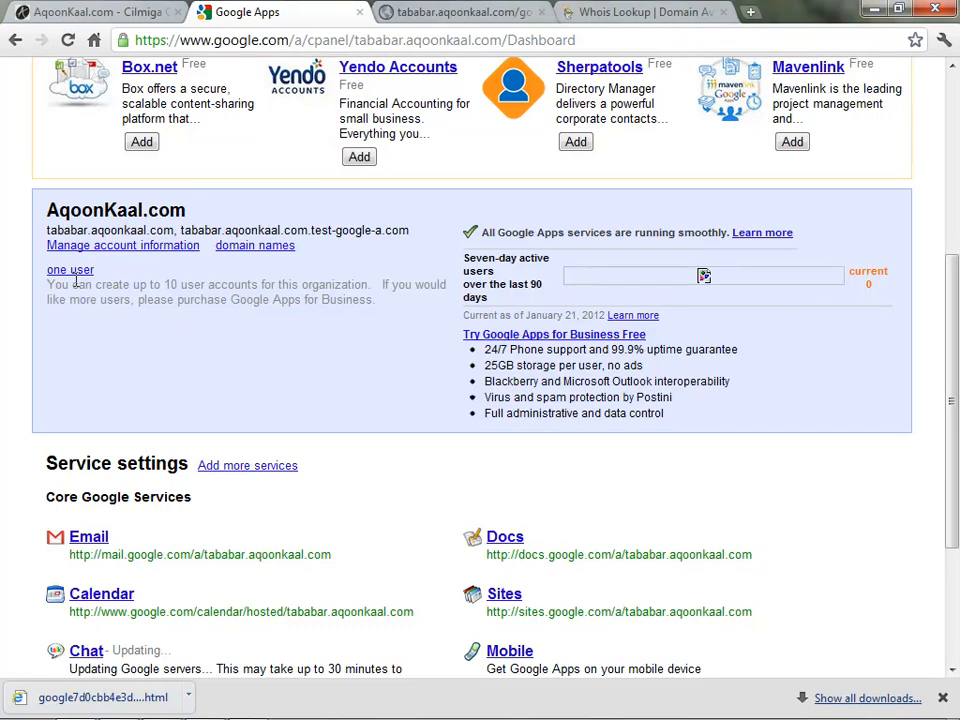
scroll(92, 315, "down", 1)
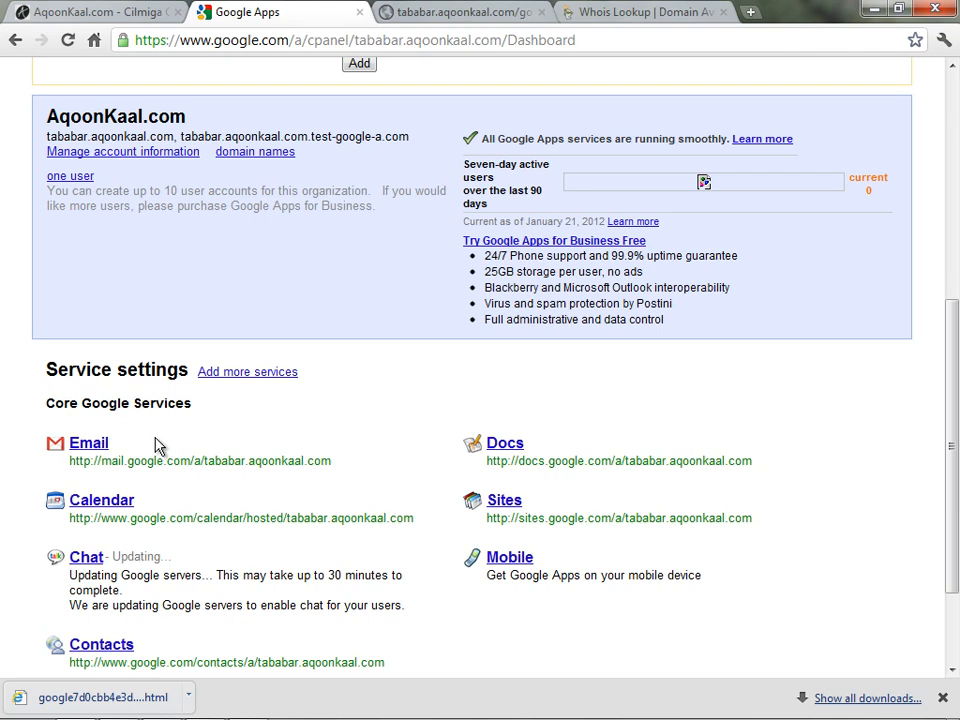
scroll(160, 447, "up", 3)
scroll(160, 437, "up", 1)
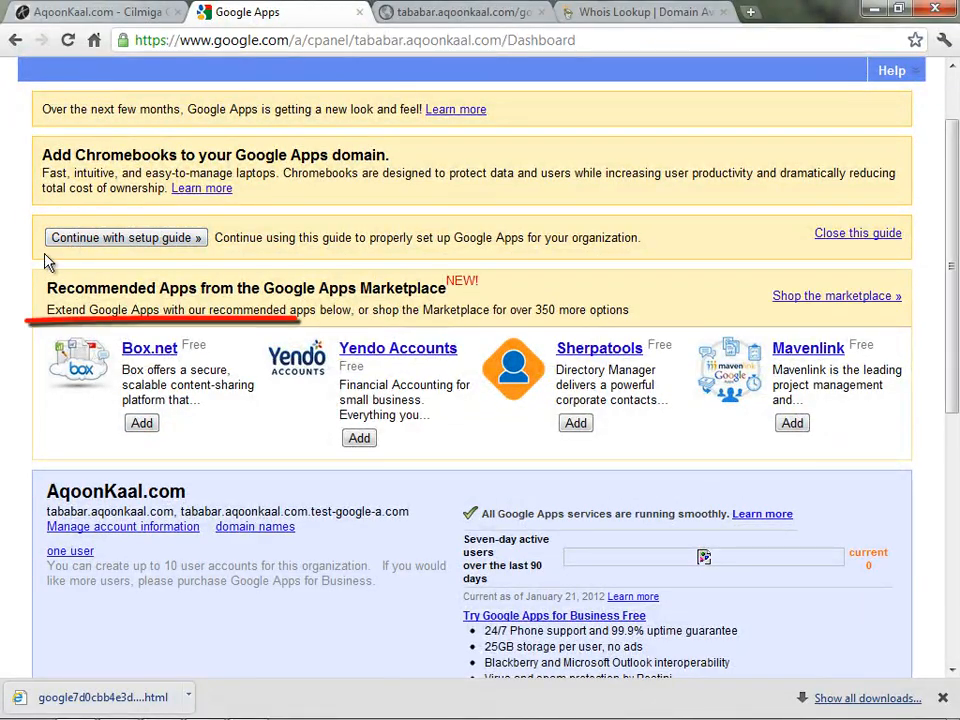
Resume the setup guide and answer 'No, it's just me' for additional users
left_click(196, 244)
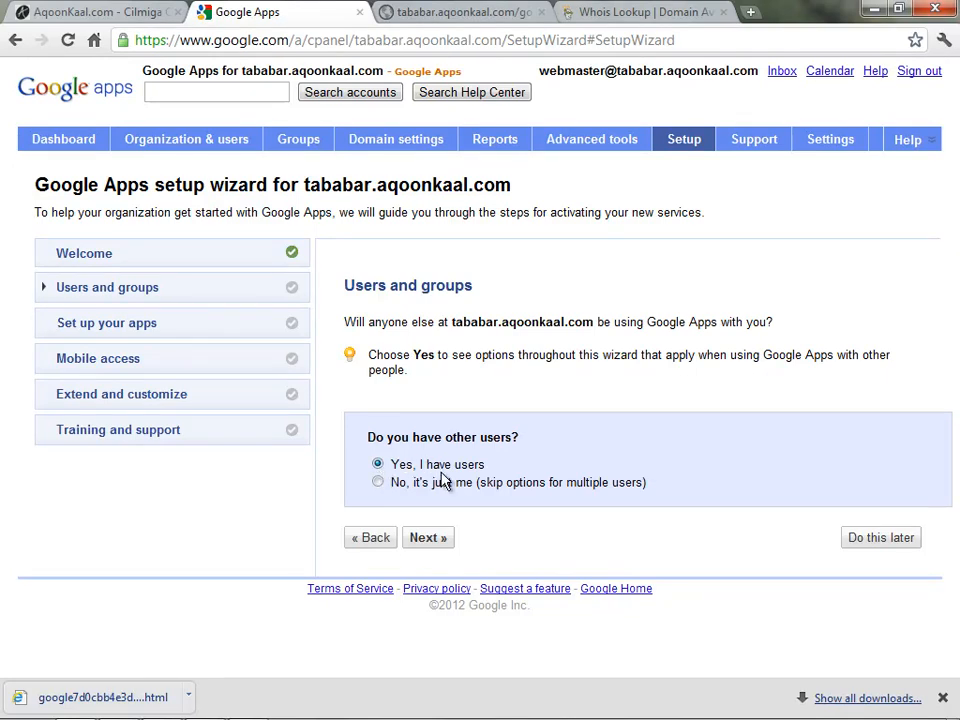
left_click(378, 483)
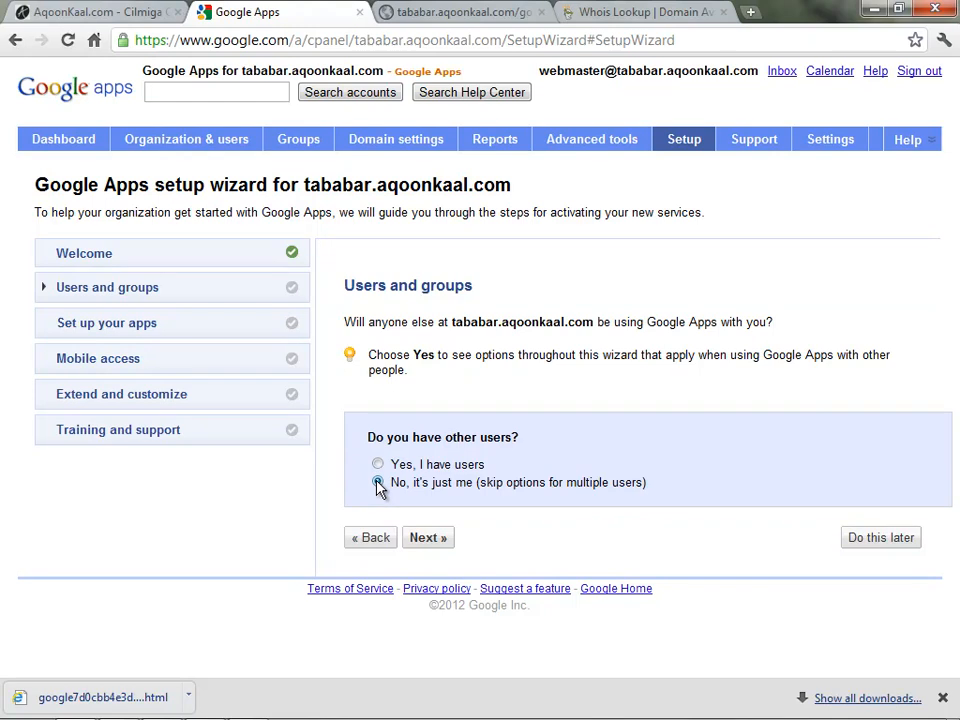
left_click(421, 539)
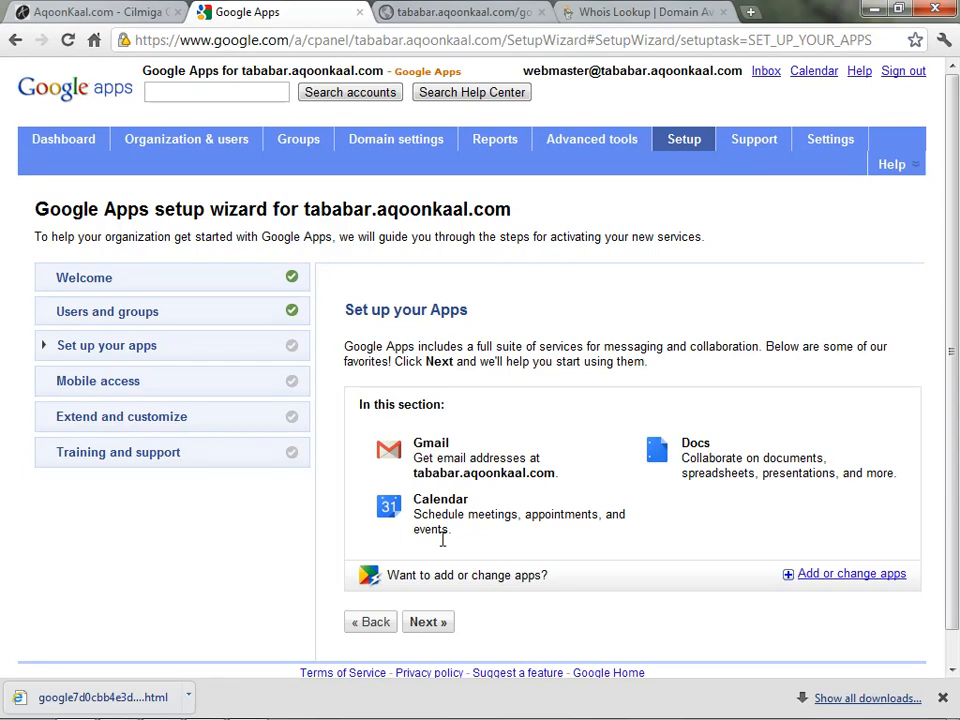
Advance through the Gmail setup pages, keeping Google servers for mail, to Access Gmail in a web browser
left_click(426, 623)
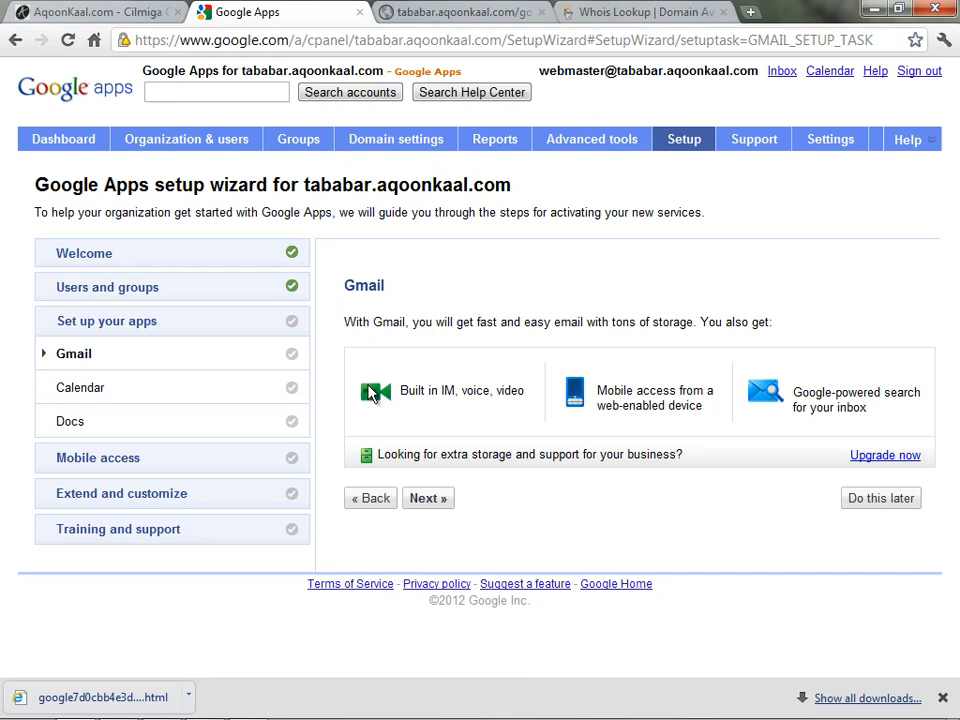
left_click(435, 502)
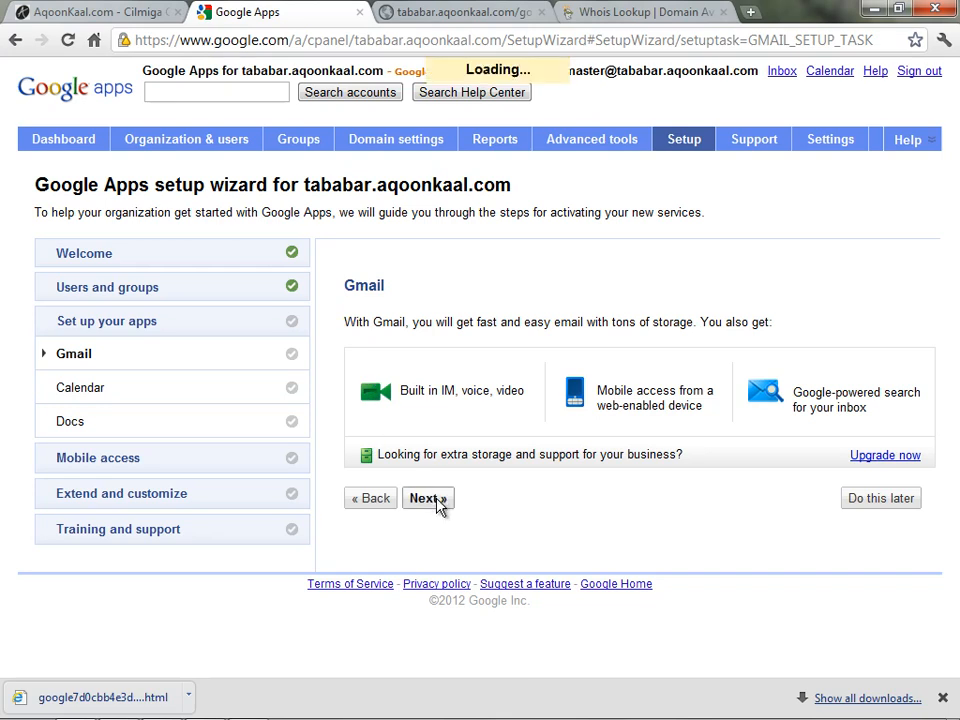
left_click(426, 506)
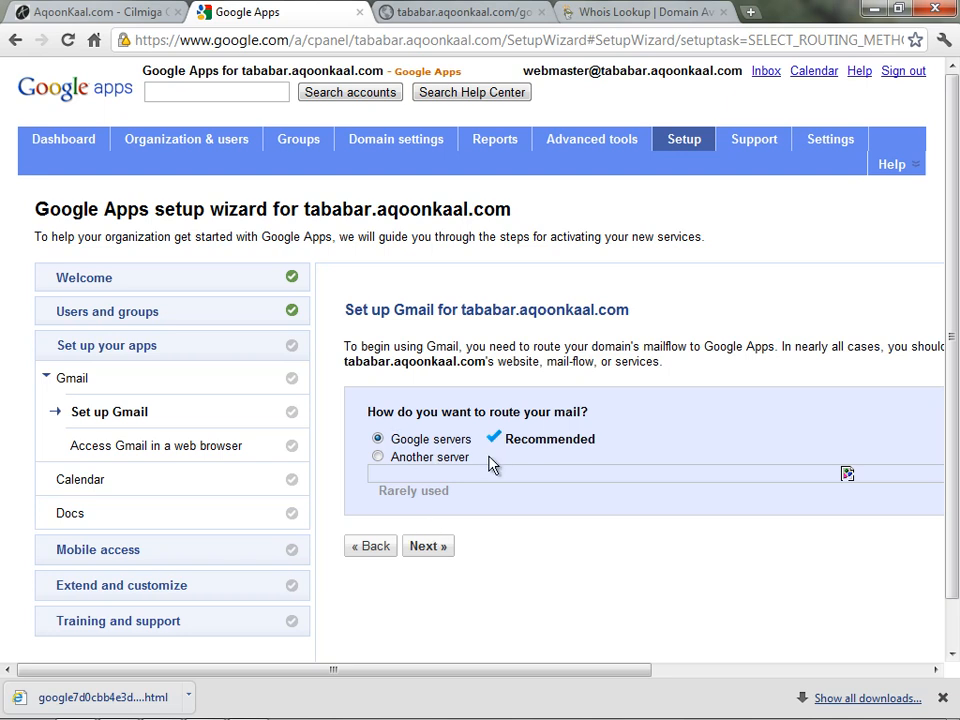
left_click(432, 546)
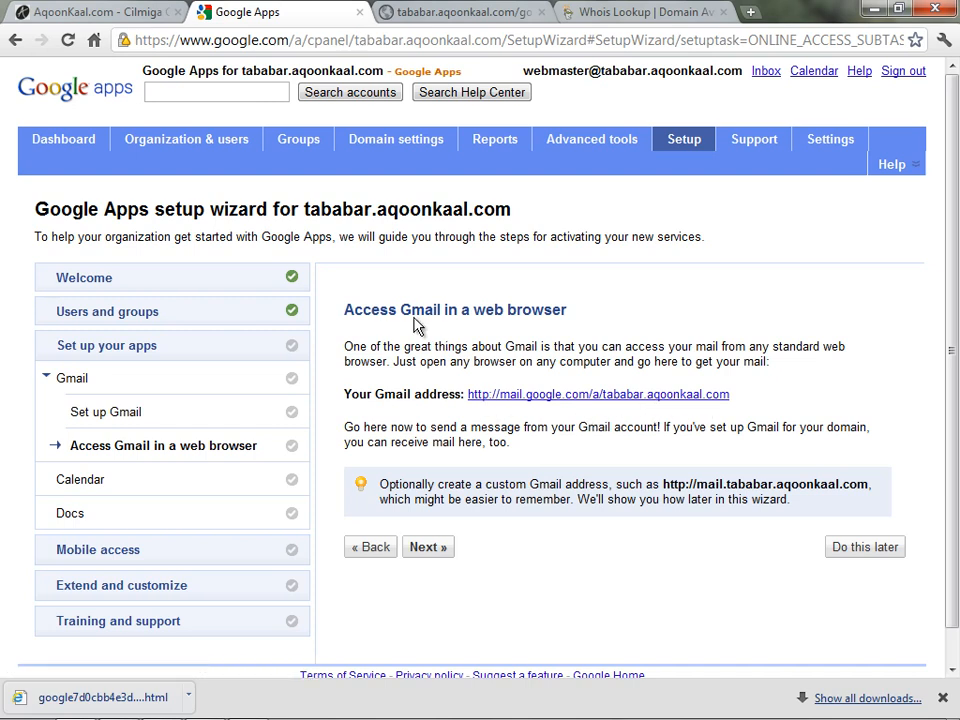
left_click_drag(351, 314, 594, 311)
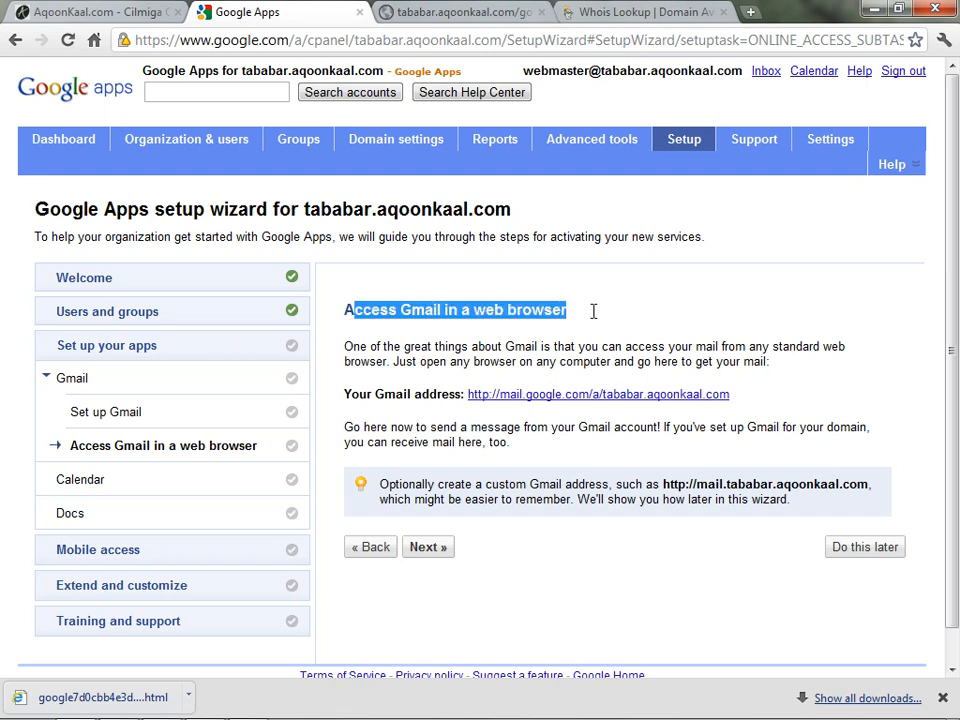